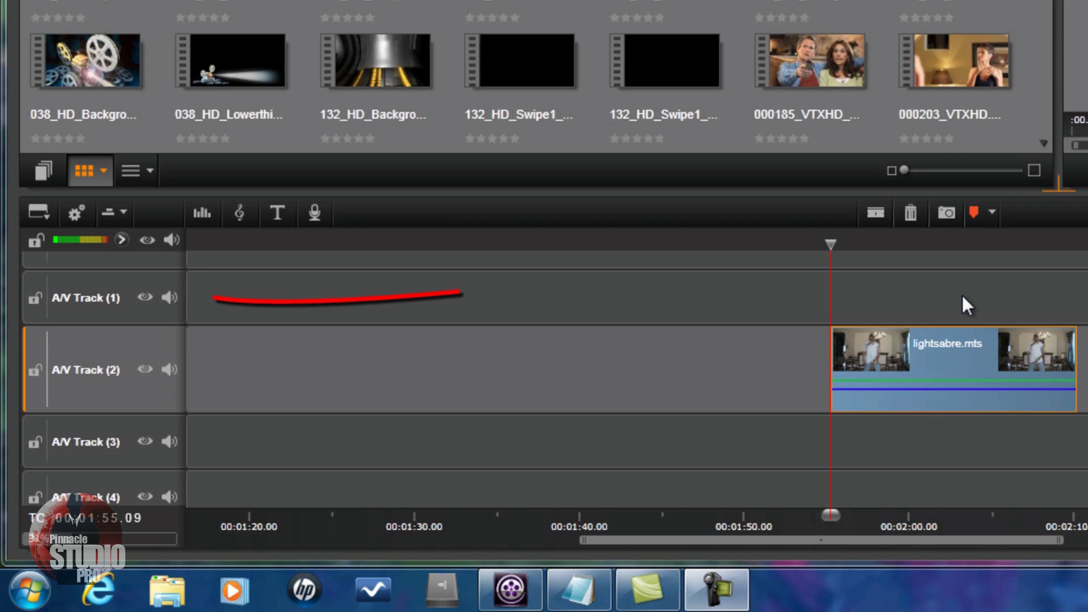
Step: Create a new title on A/V Track (1) and clear its placeholder text
click(134, 277)
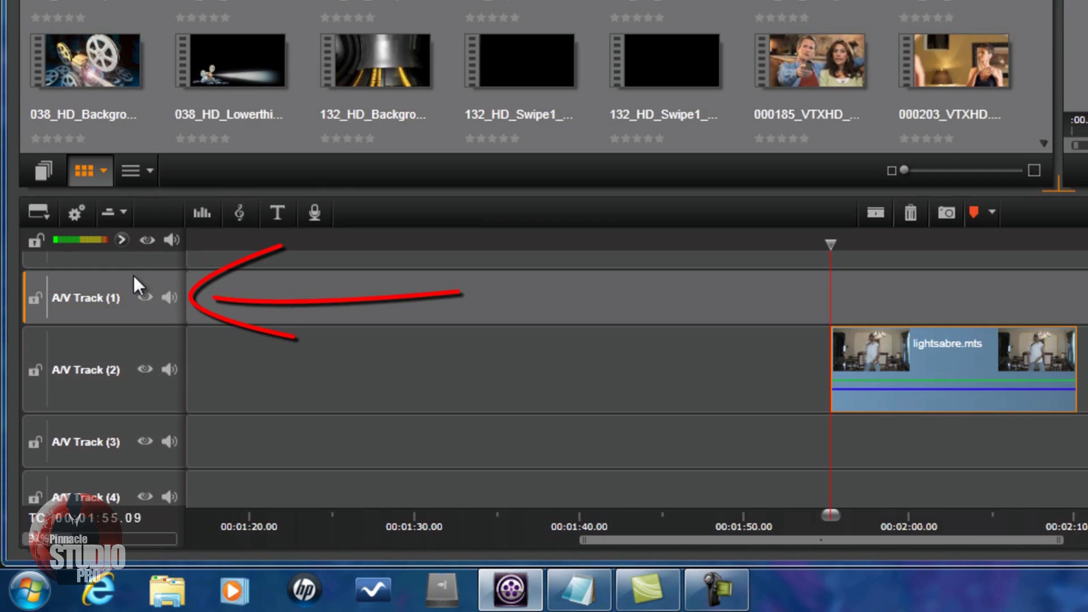
click(277, 215)
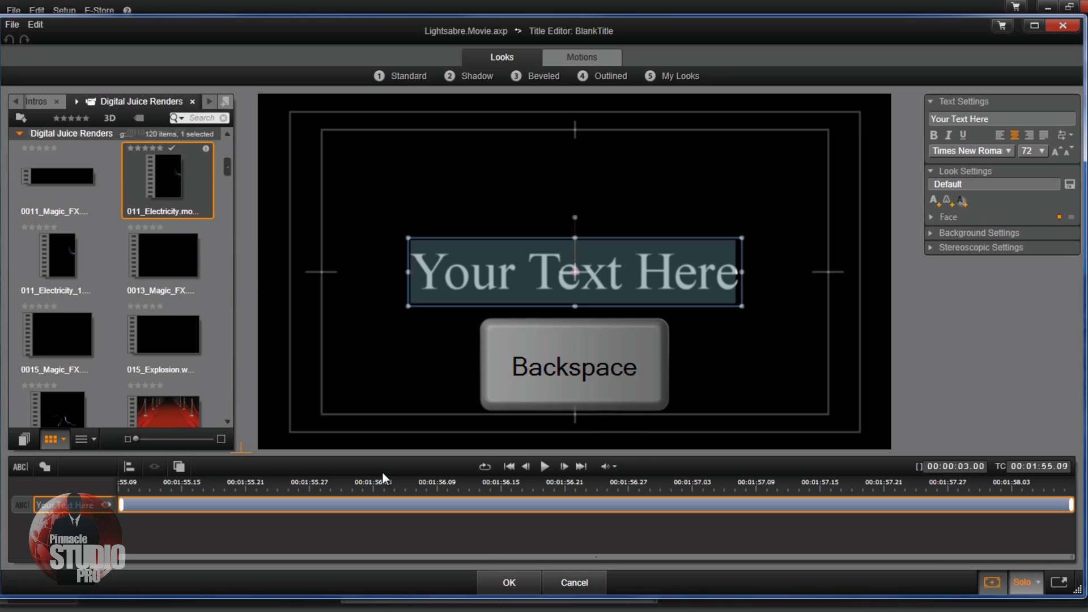
key(BackSpace)
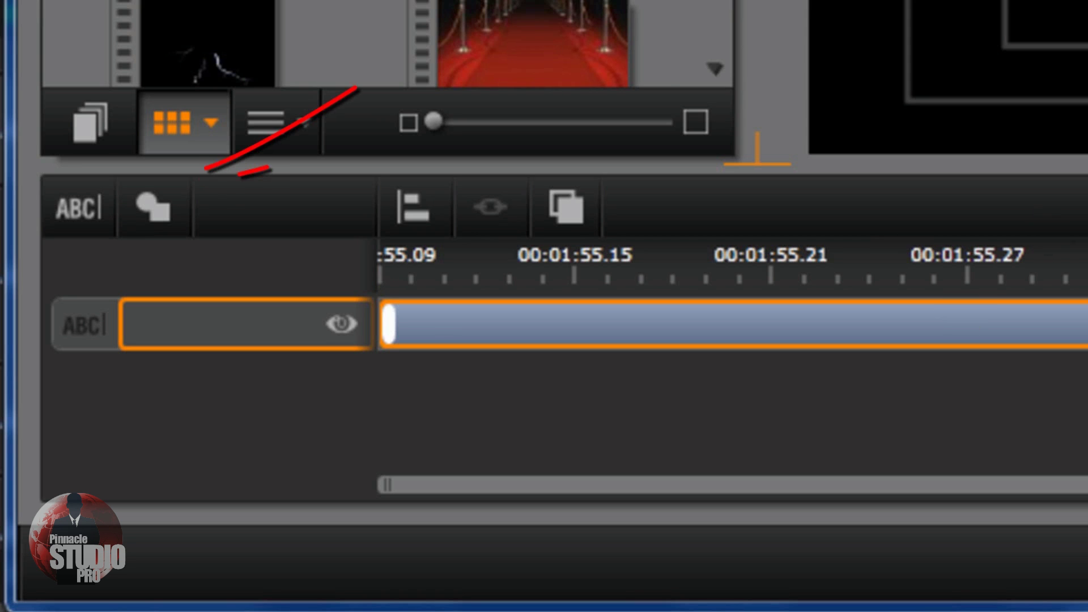
Step: Add a vertical pill shape to the title, narrow it into a thin upright blade and centre it in the frame
click(159, 213)
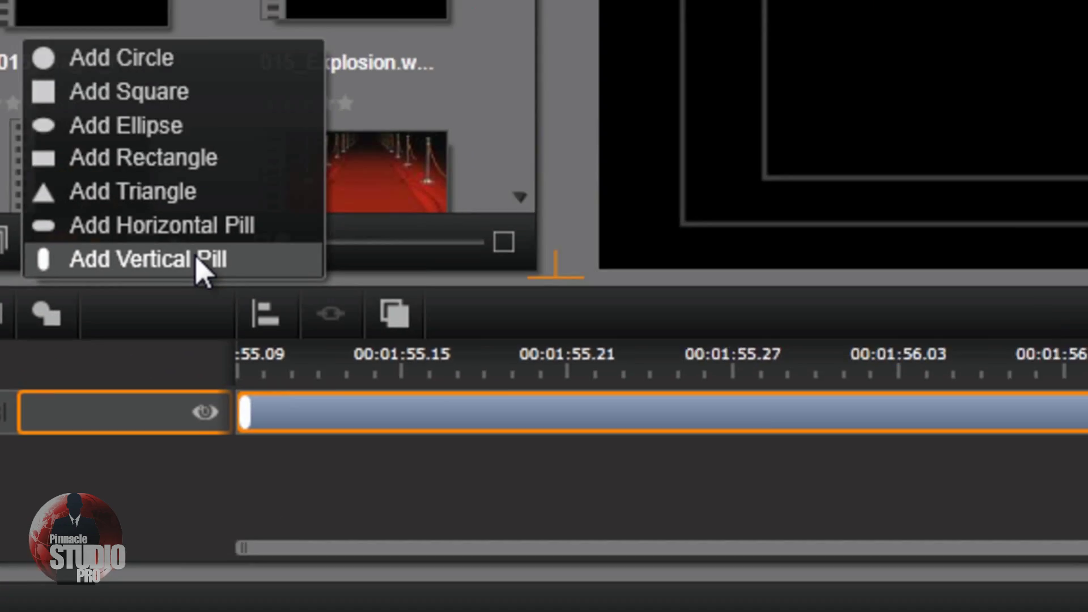
click(331, 143)
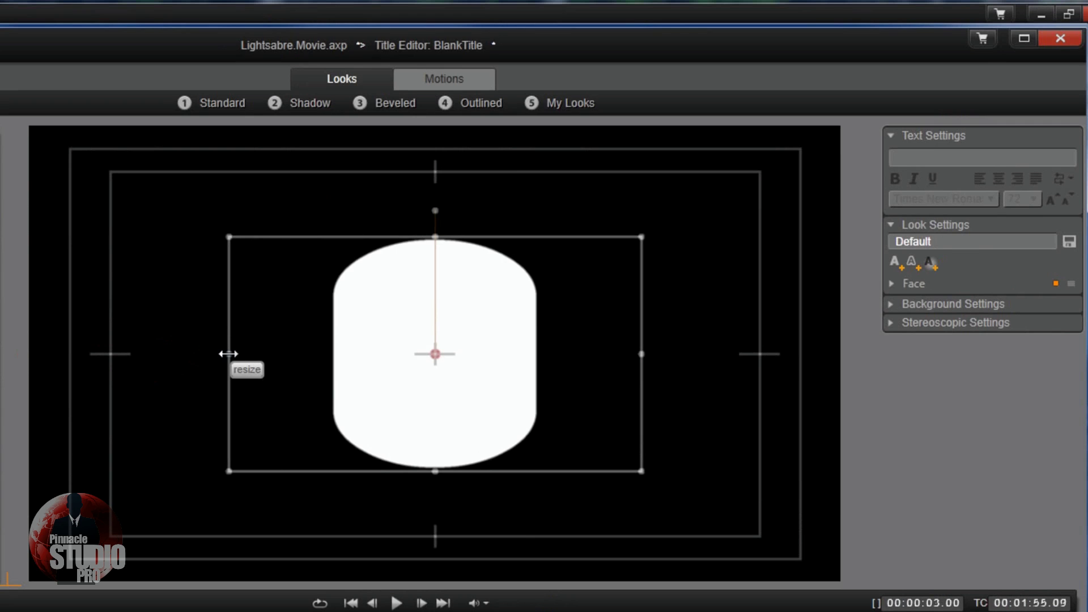
drag(228, 353, 590, 400)
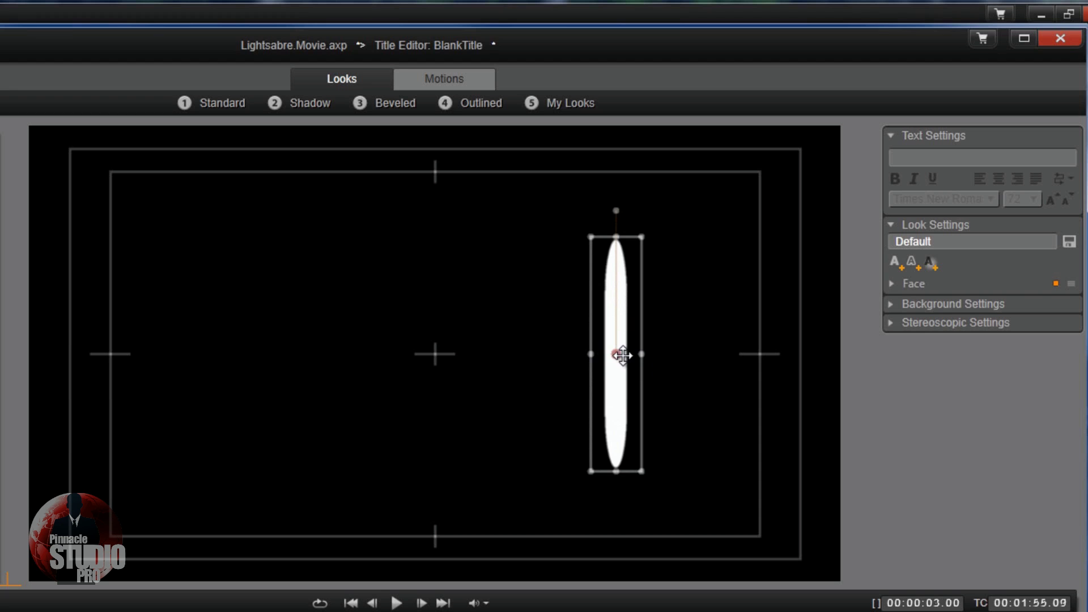
drag(616, 354, 434, 356)
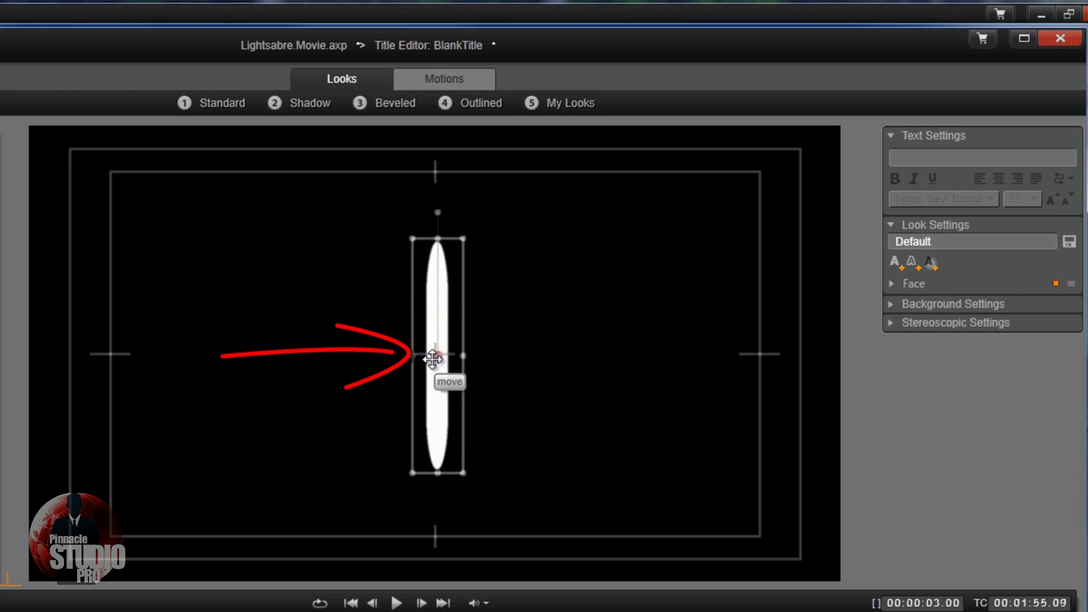
drag(432, 358, 431, 358)
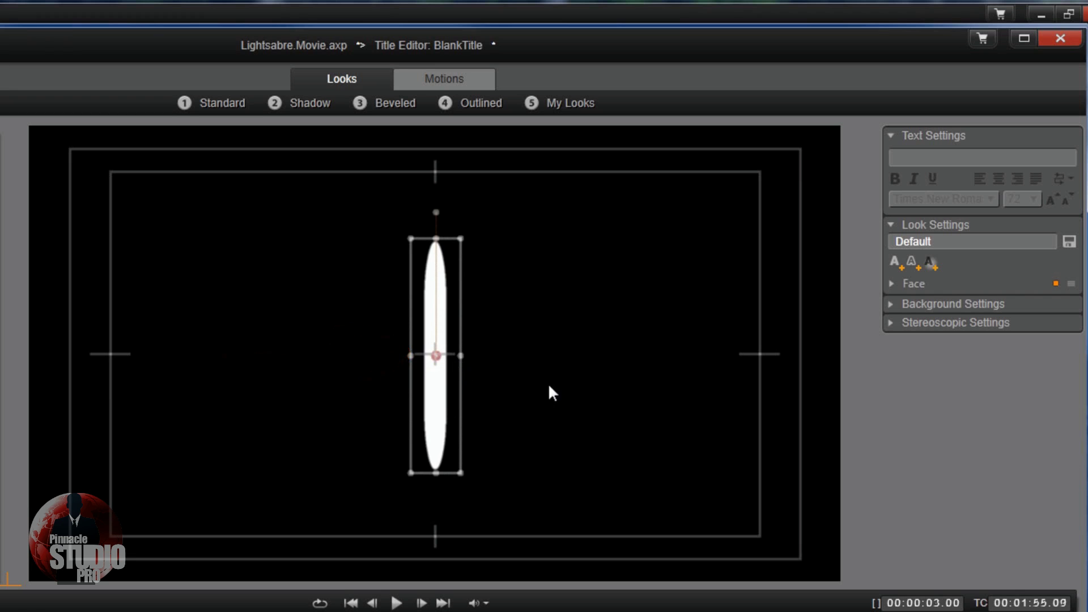
Step: Fill the blade's face with solid red (R 255, G 3, B 3)
click(890, 284)
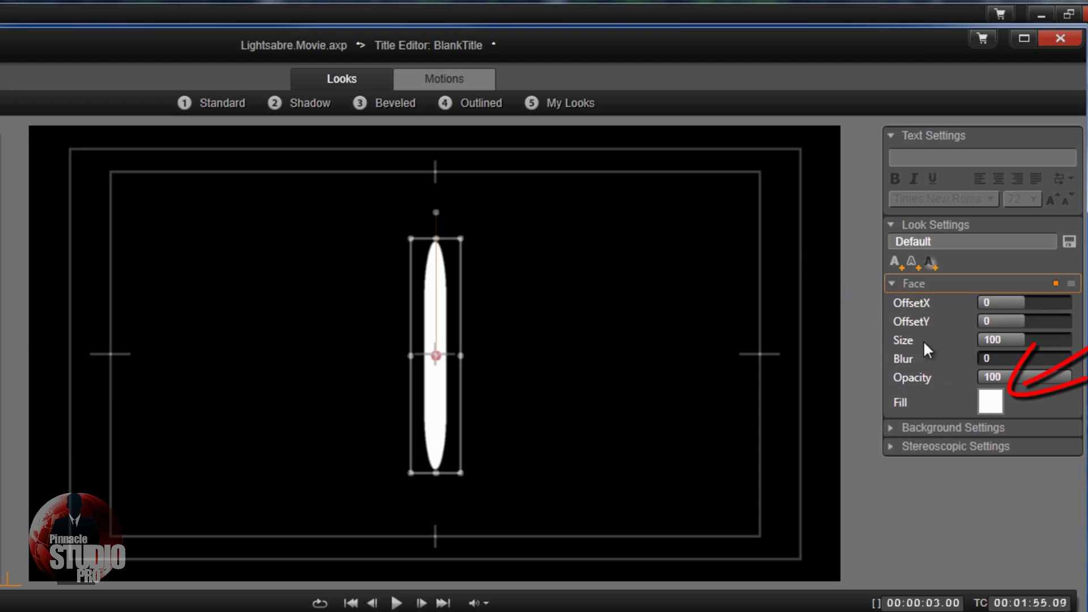
click(993, 399)
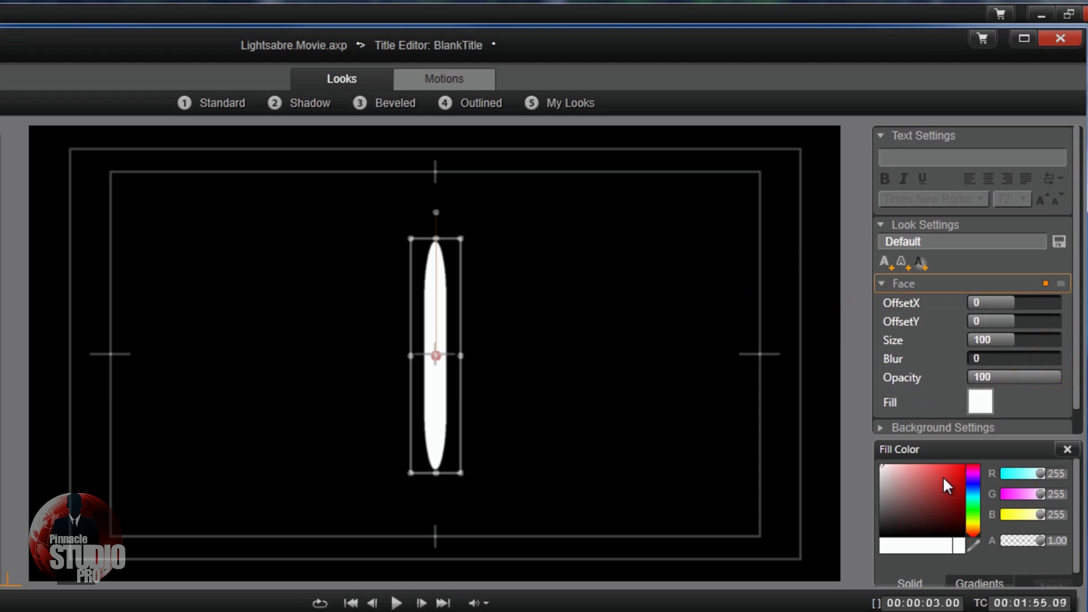
click(964, 463)
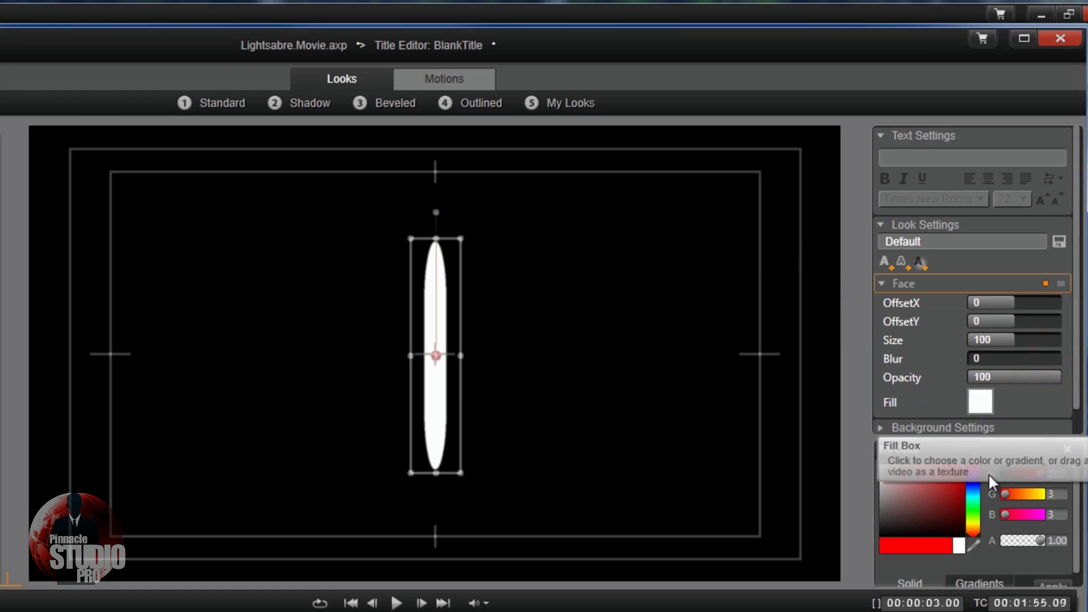
scroll(1079, 526, down, 1)
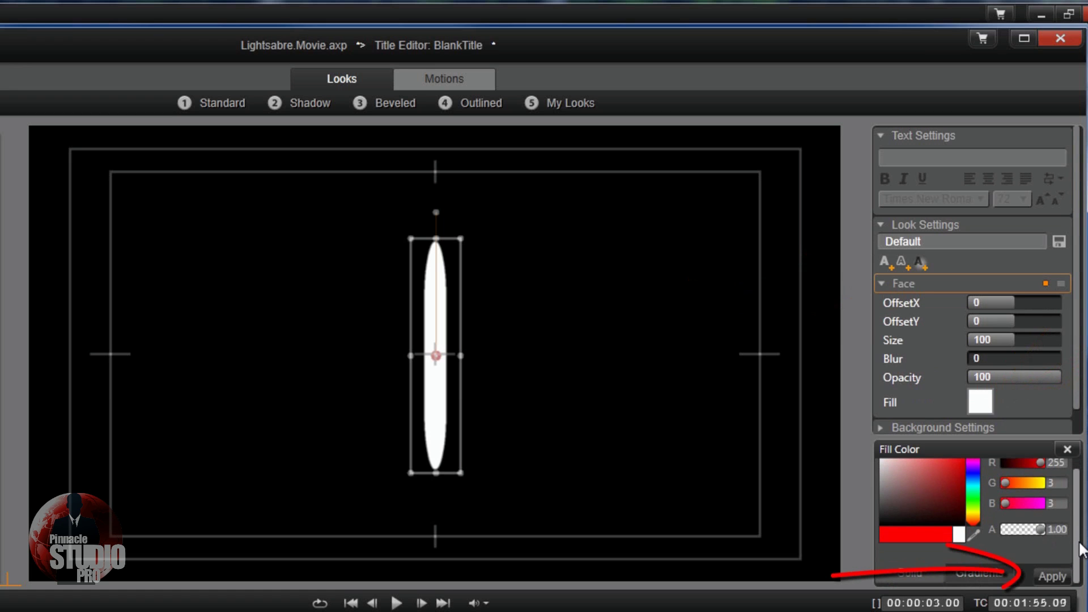
click(1052, 572)
click(1067, 449)
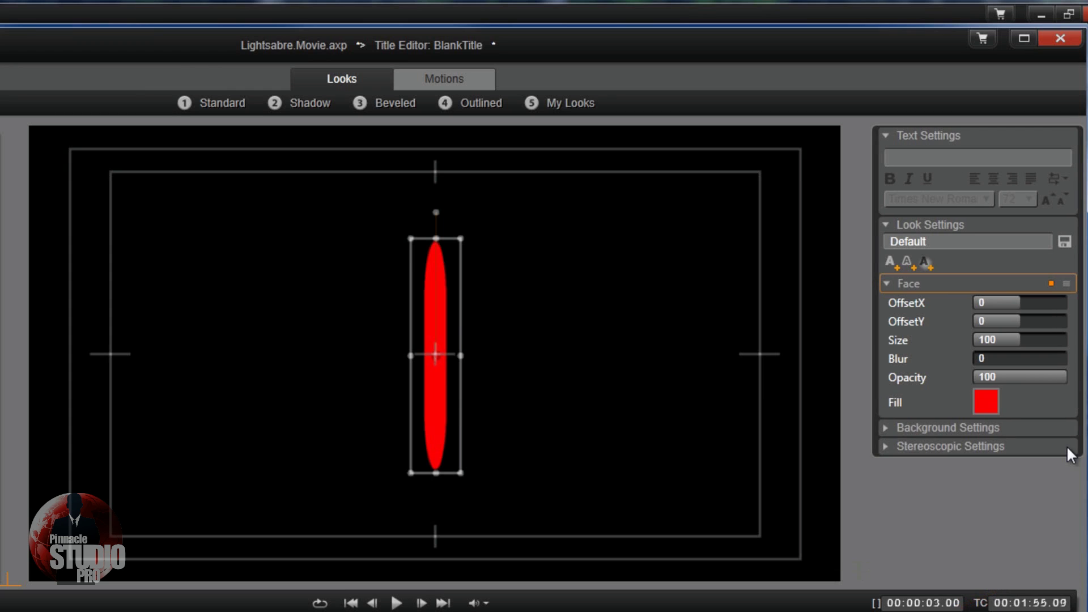
Step: Set the red blade's face blur to 20
click(977, 358)
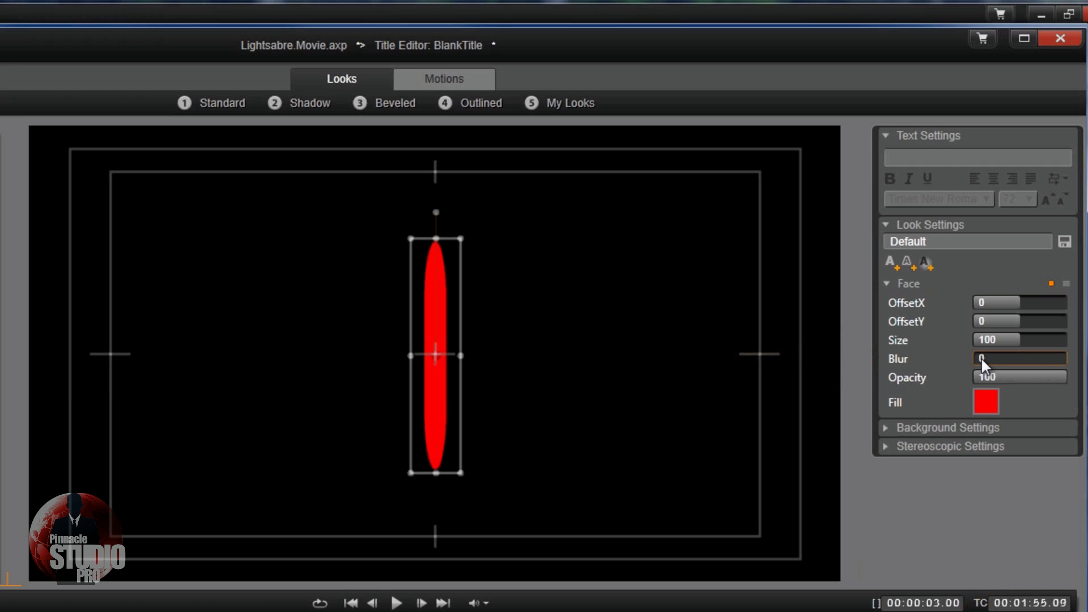
click(982, 360)
text(20)
key(Return)
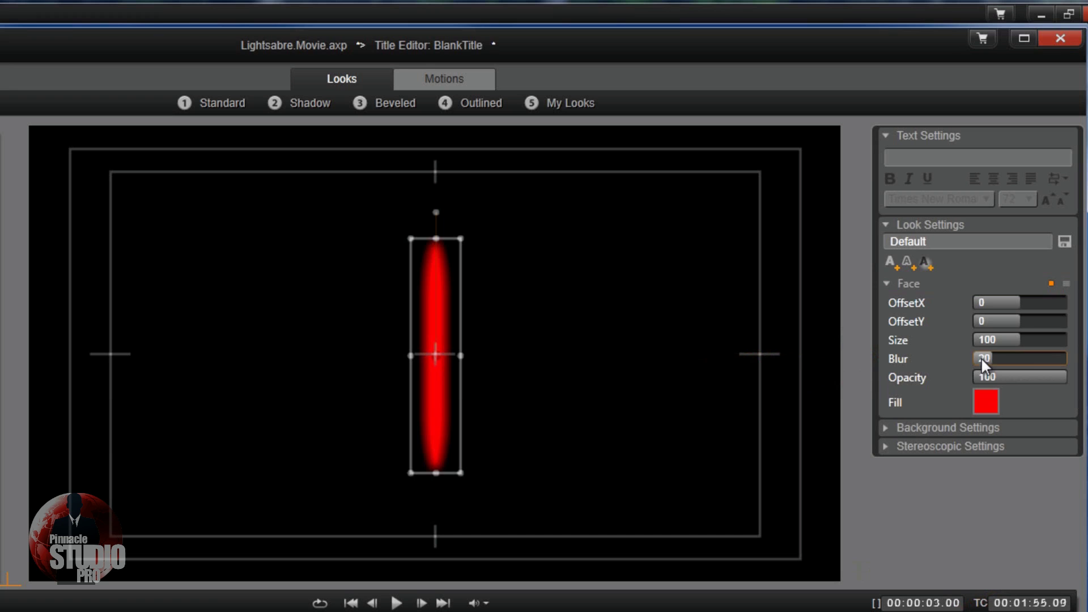
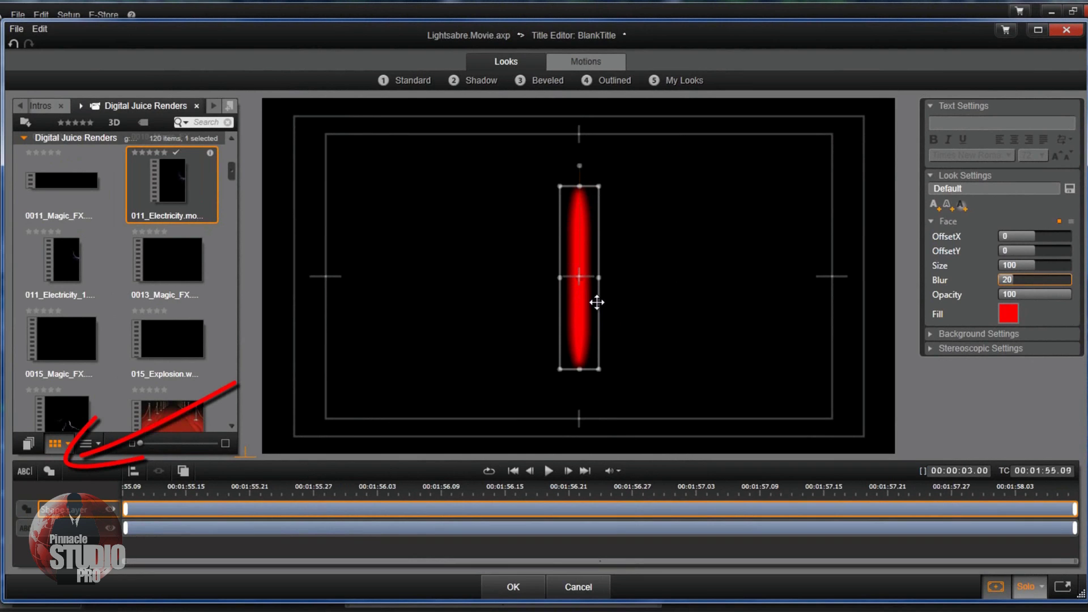
Step: Add a second vertical pill, narrow it slightly thinner than the first blade and place it to the right of that blade
click(49, 473)
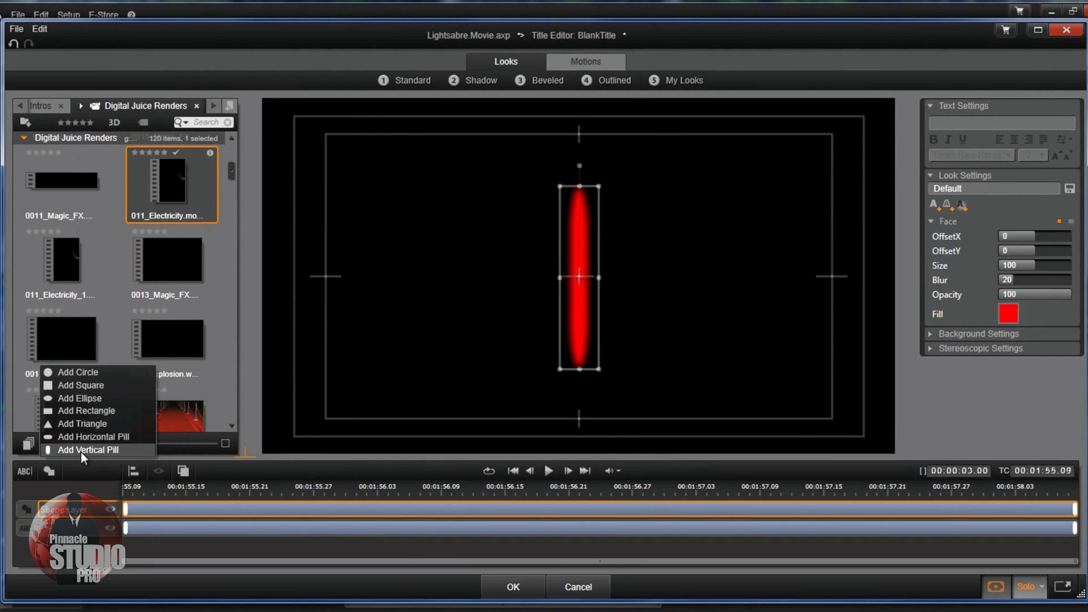
click(81, 449)
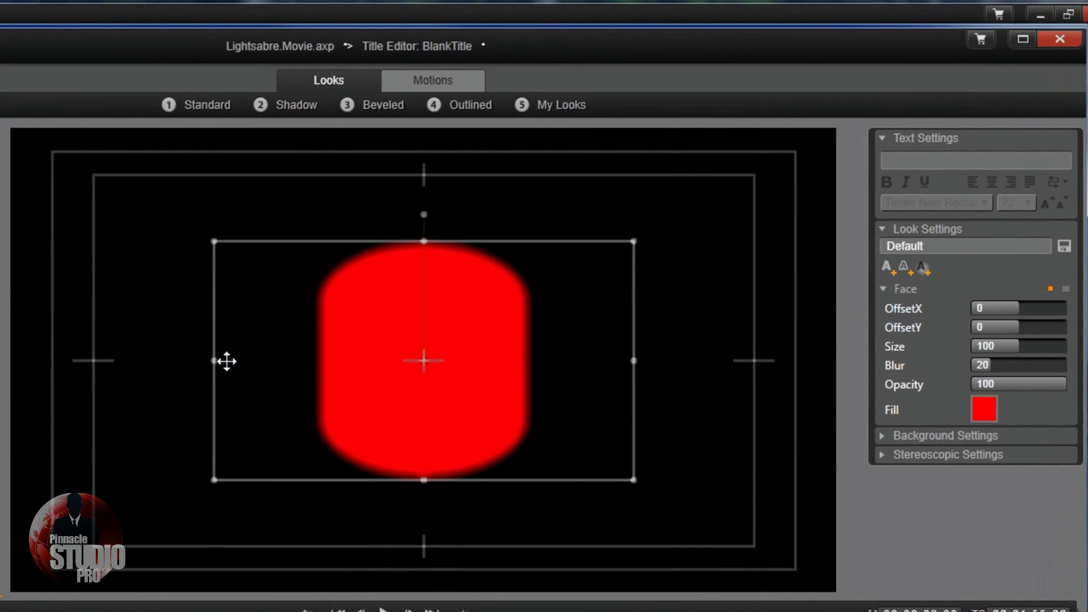
drag(360, 357, 559, 362)
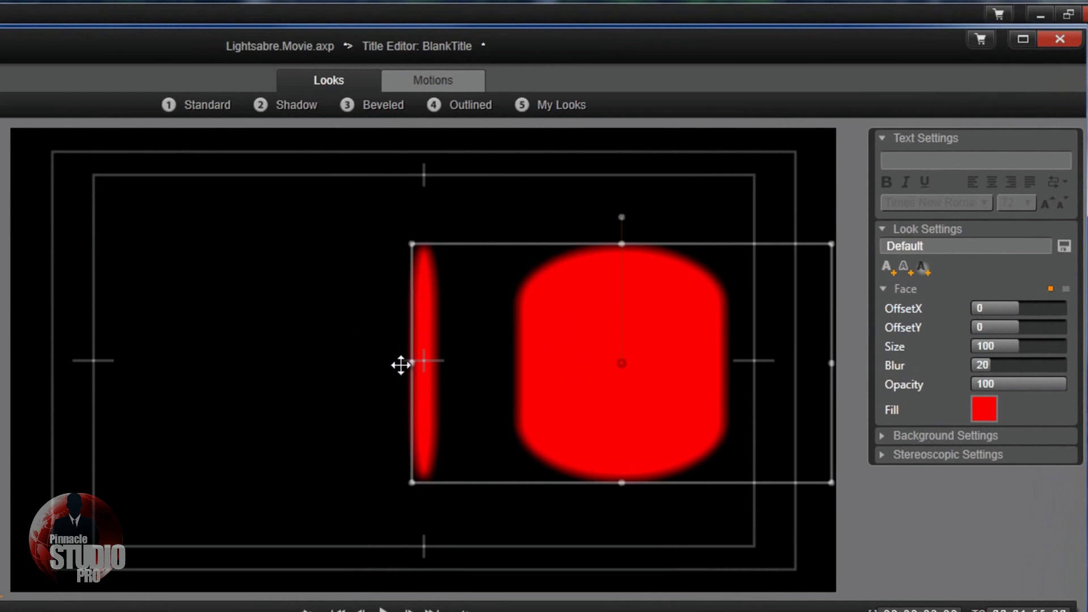
drag(409, 361, 793, 406)
drag(807, 362, 589, 360)
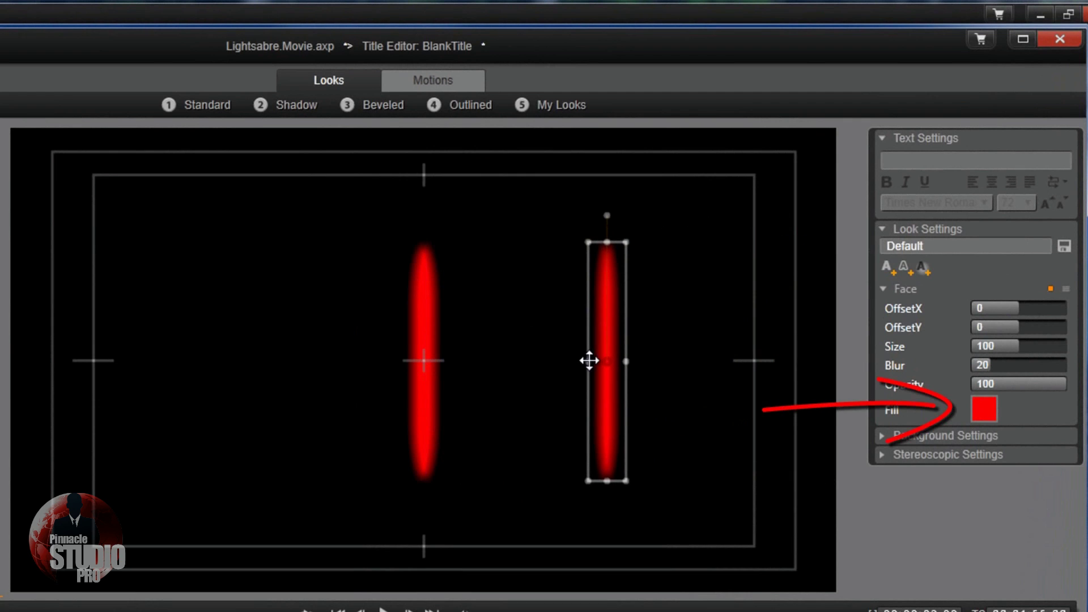
Step: Change the second blade's fill to an off-white colour (R 230, G 227, B 227)
click(983, 409)
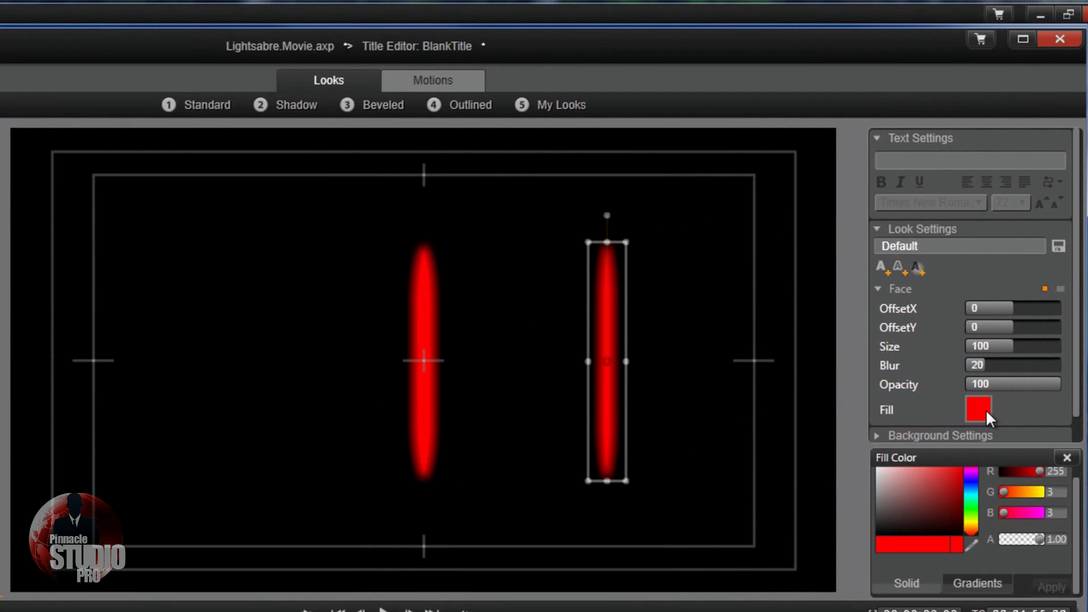
click(876, 467)
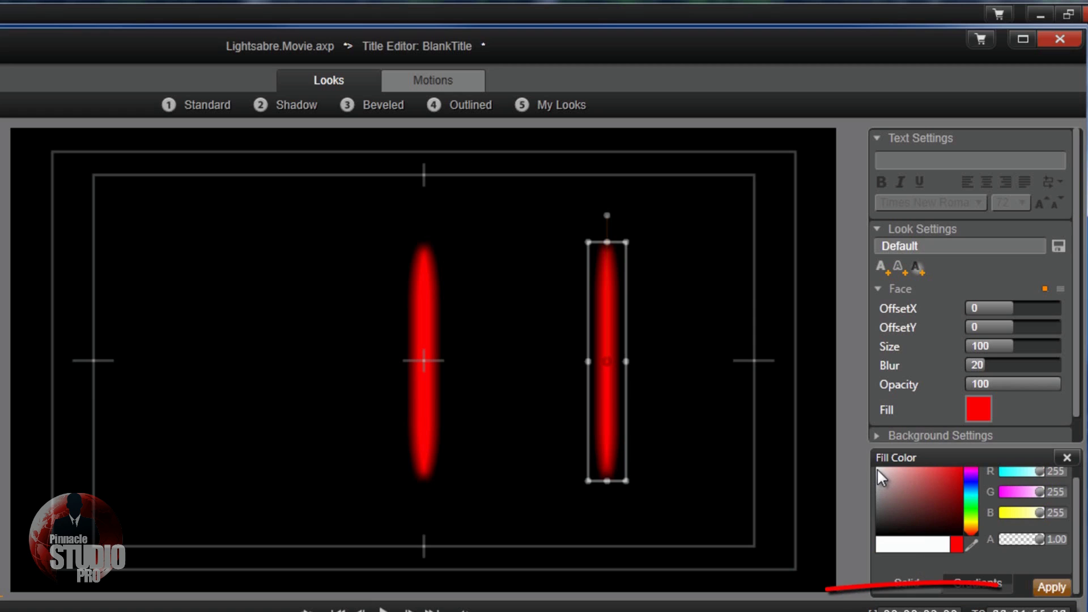
click(877, 469)
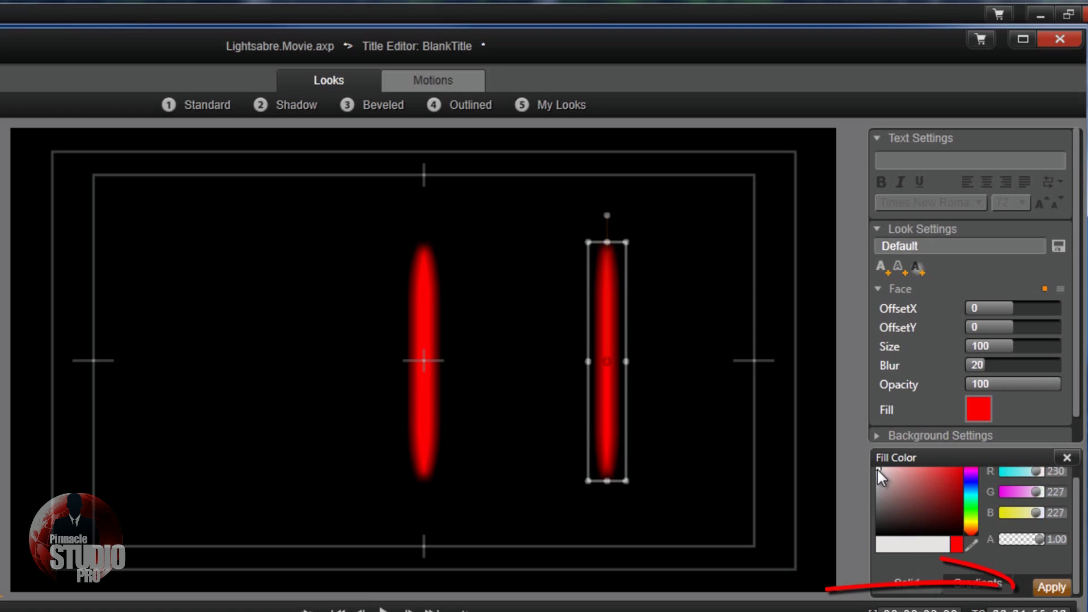
click(1044, 585)
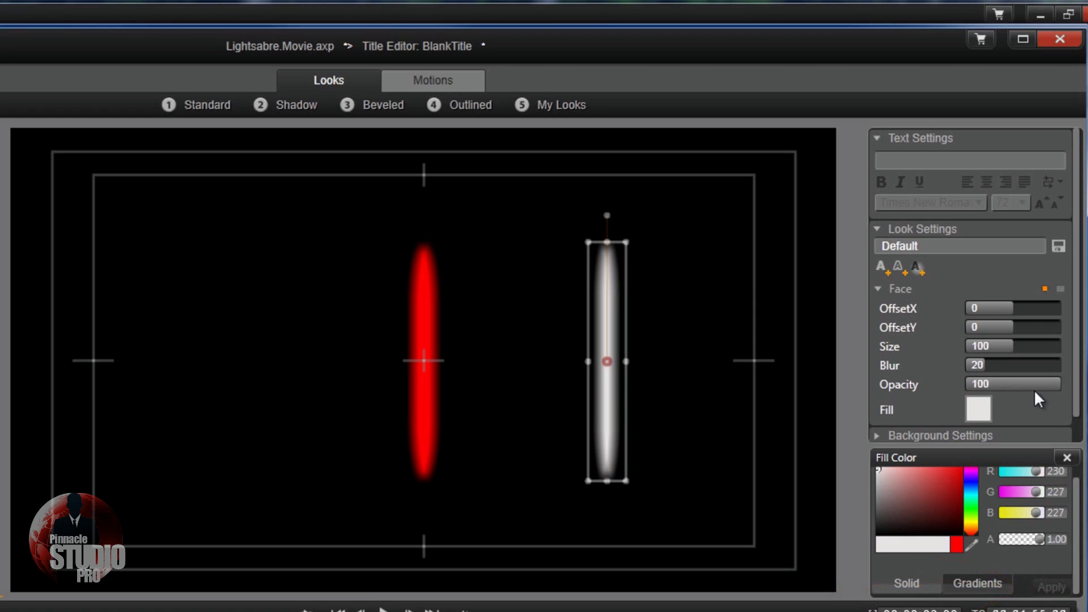
Step: Set the white blade's face blur to 10
click(976, 365)
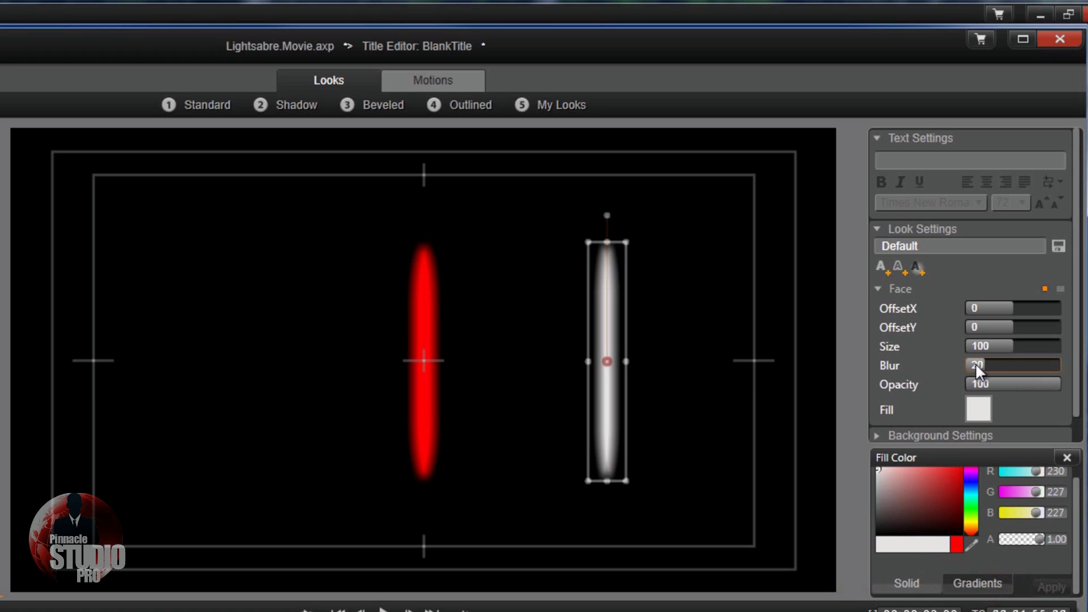
click(976, 366)
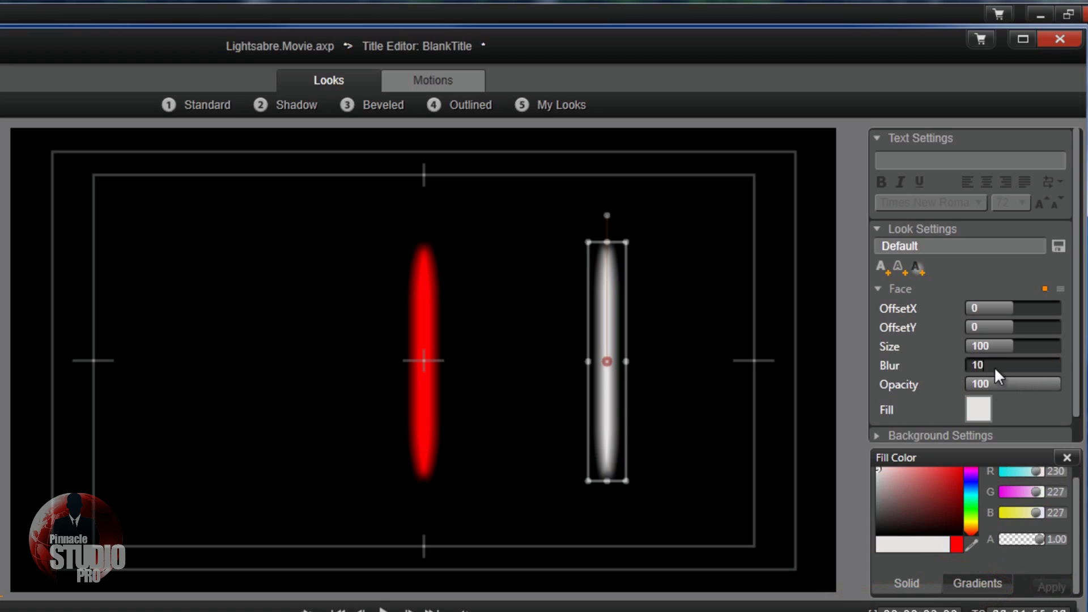
key(Return)
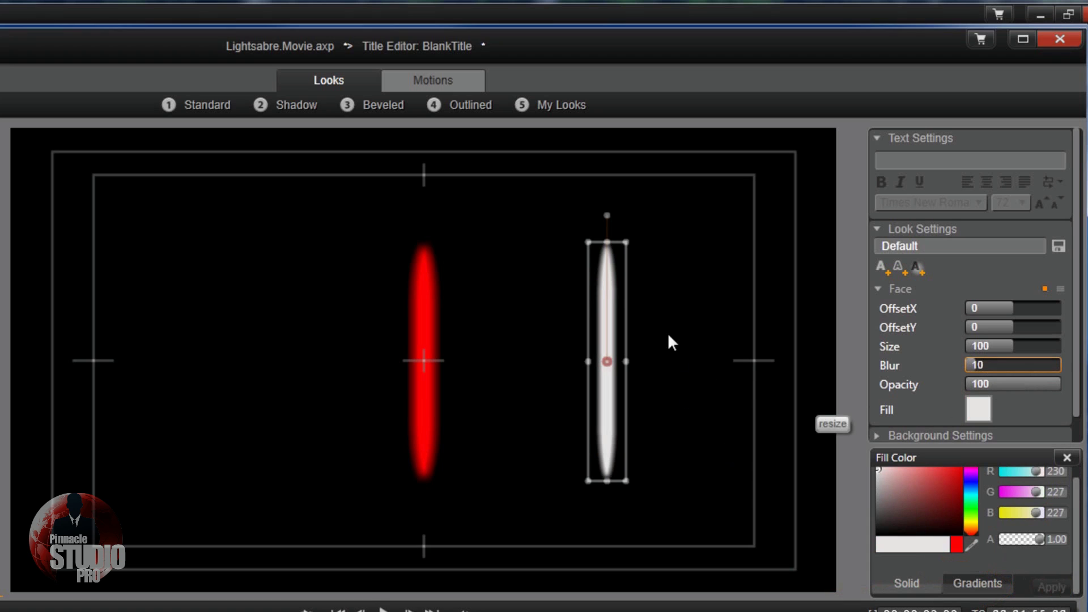
Step: Centre the white blade over the red one and shrink it slightly so it forms the glowing core, leaving nothing selected
click(608, 361)
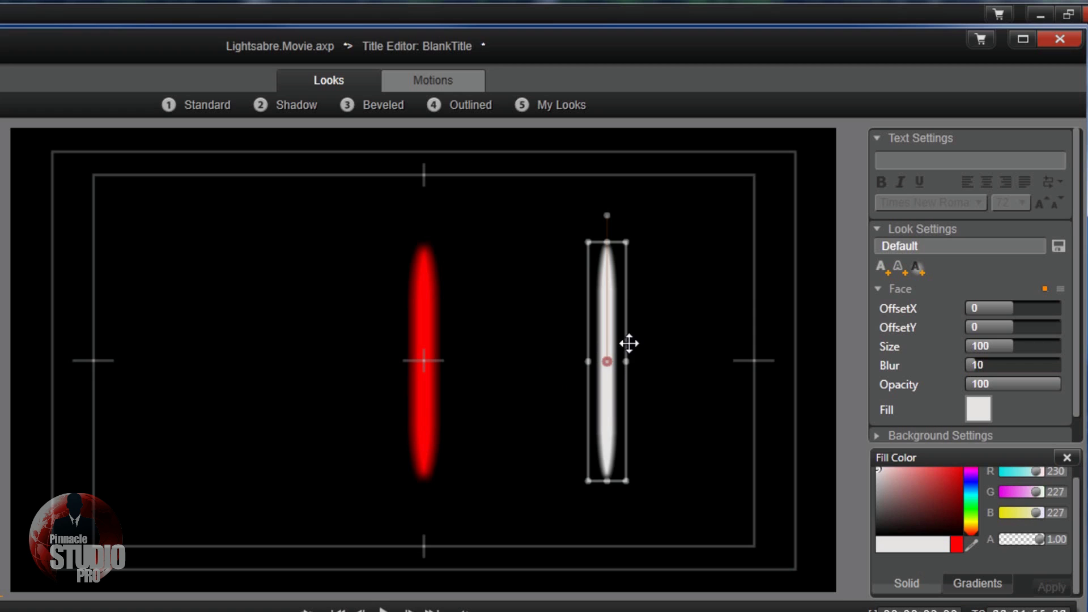
drag(606, 360, 425, 365)
click(431, 276)
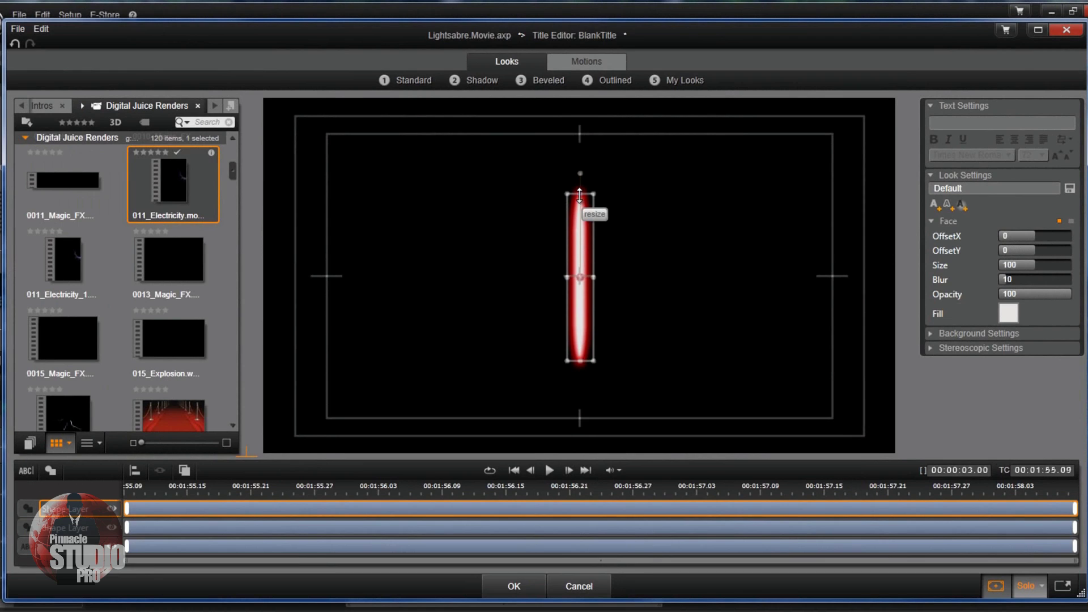
click(662, 255)
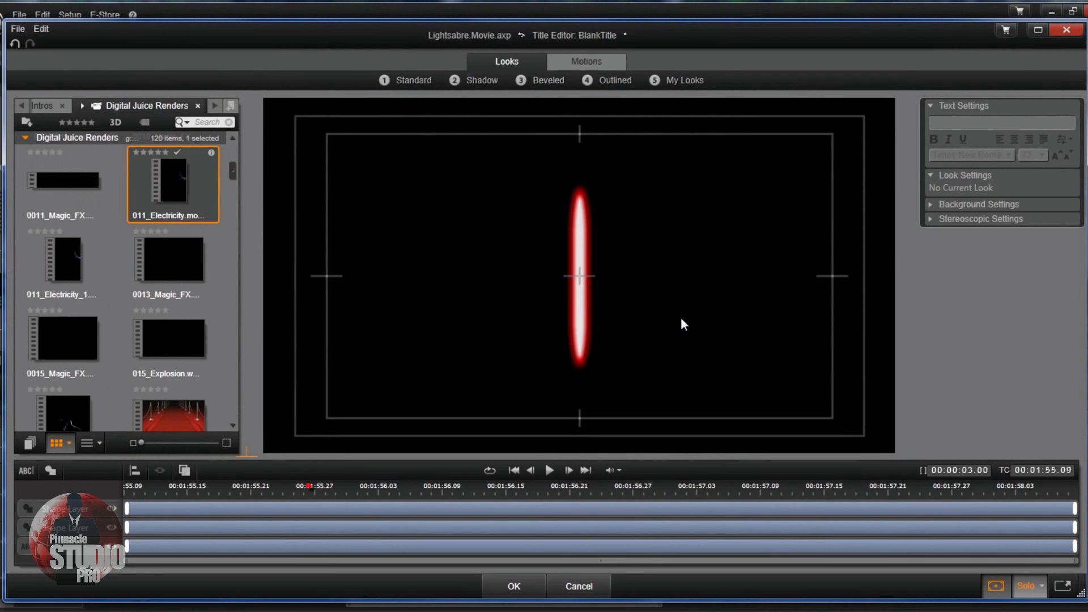
Step: Accept the lightsabre title and scrub the timeline to preview the blade over the lightsabre.mts clip
click(516, 587)
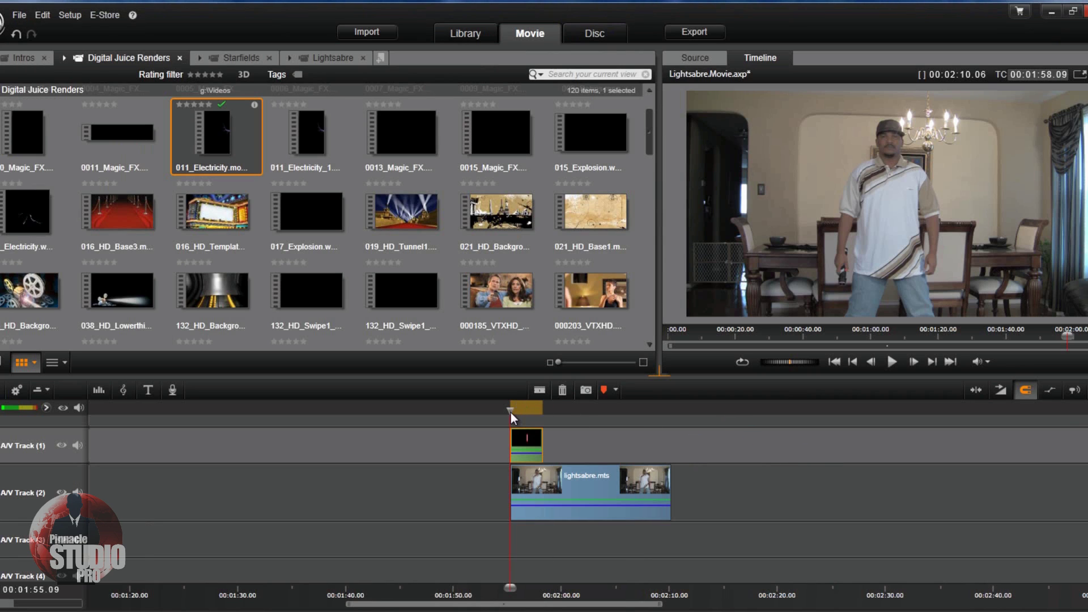
drag(513, 409, 520, 410)
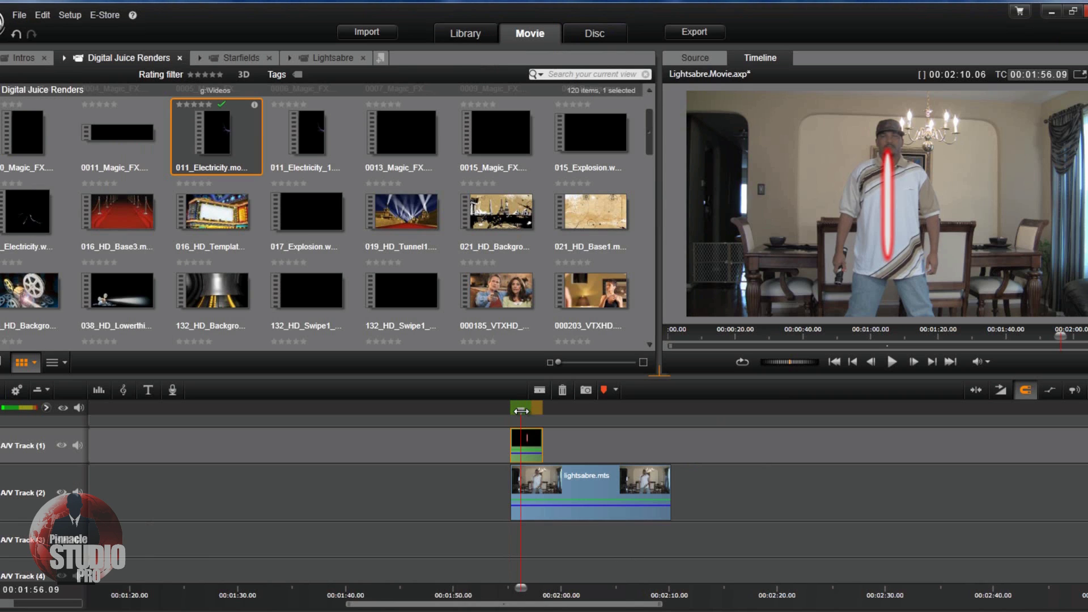
drag(521, 410, 523, 411)
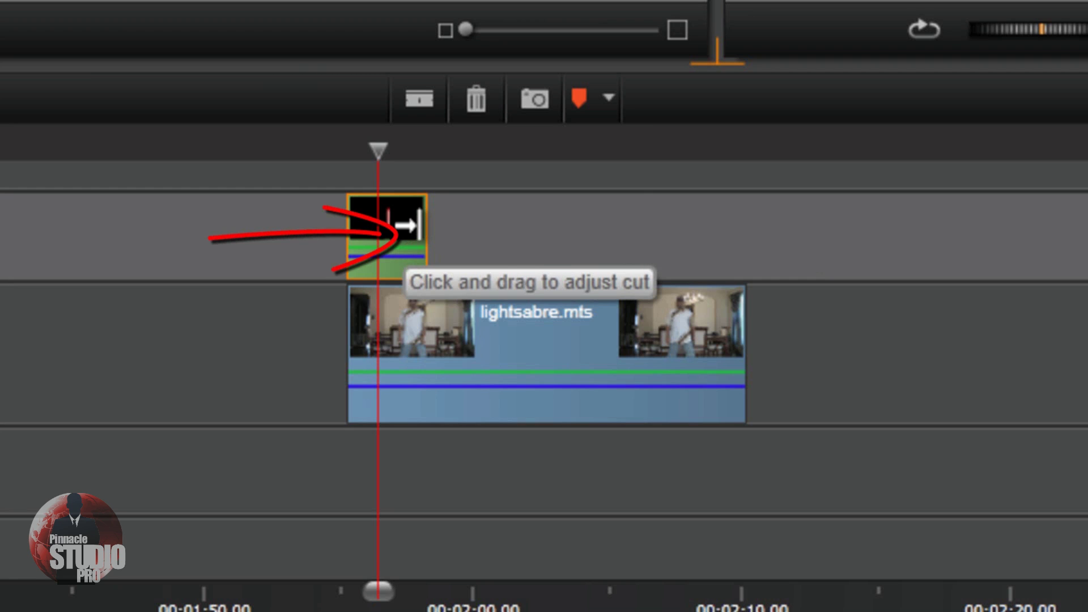
Step: Extend the title clip to the full length of lightsabre.mts and play back the combined footage
drag(422, 225, 707, 228)
drag(740, 147, 630, 179)
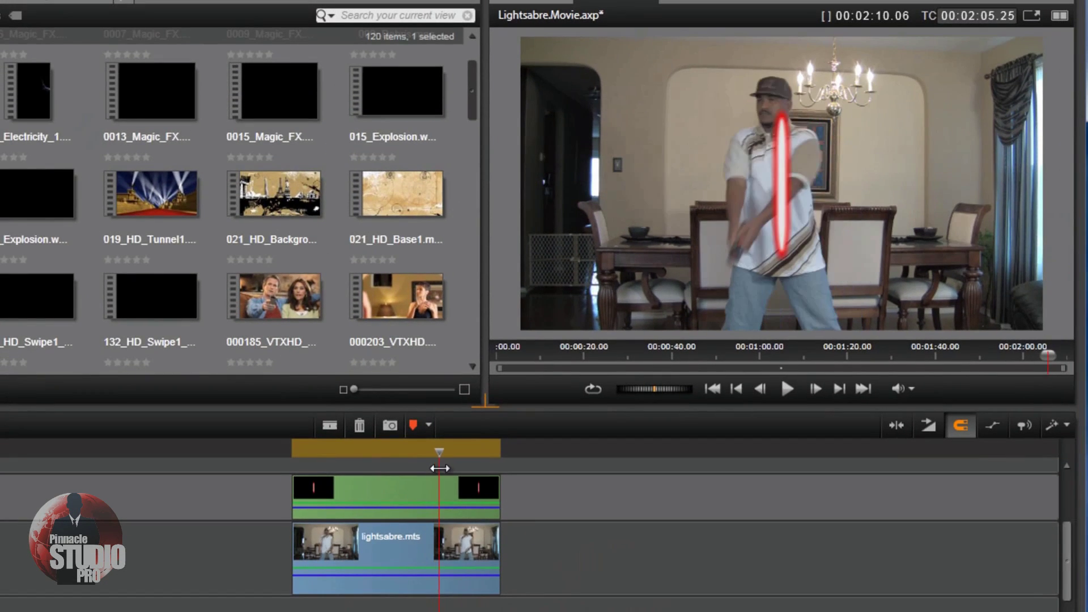
drag(439, 468, 391, 485)
key(space)
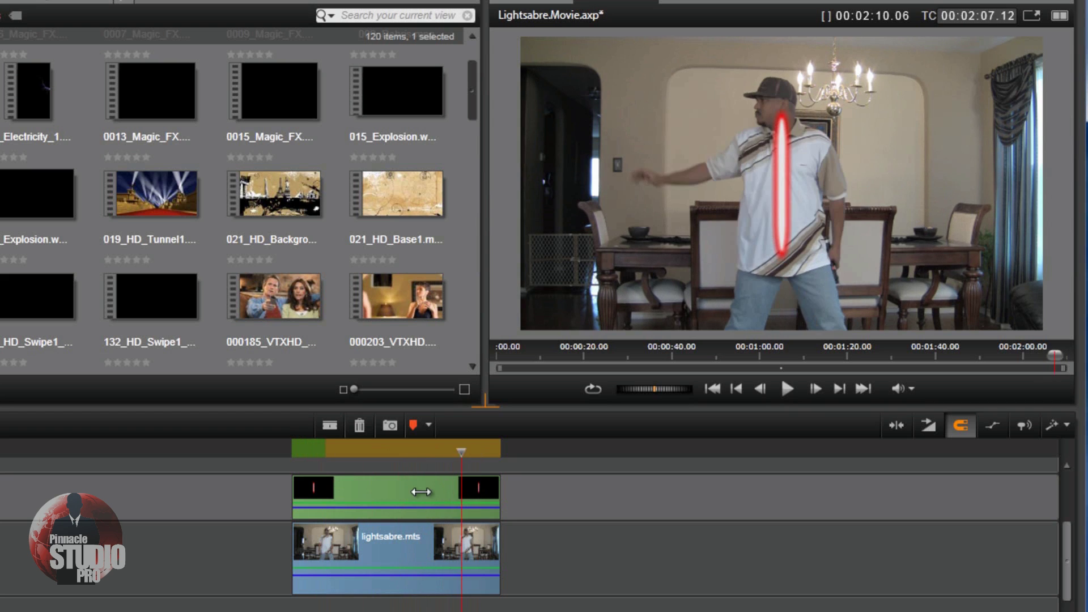
Step: Open the blade title in the effects editor from the clip's start and display it together with the tracks below
drag(421, 491, 292, 496)
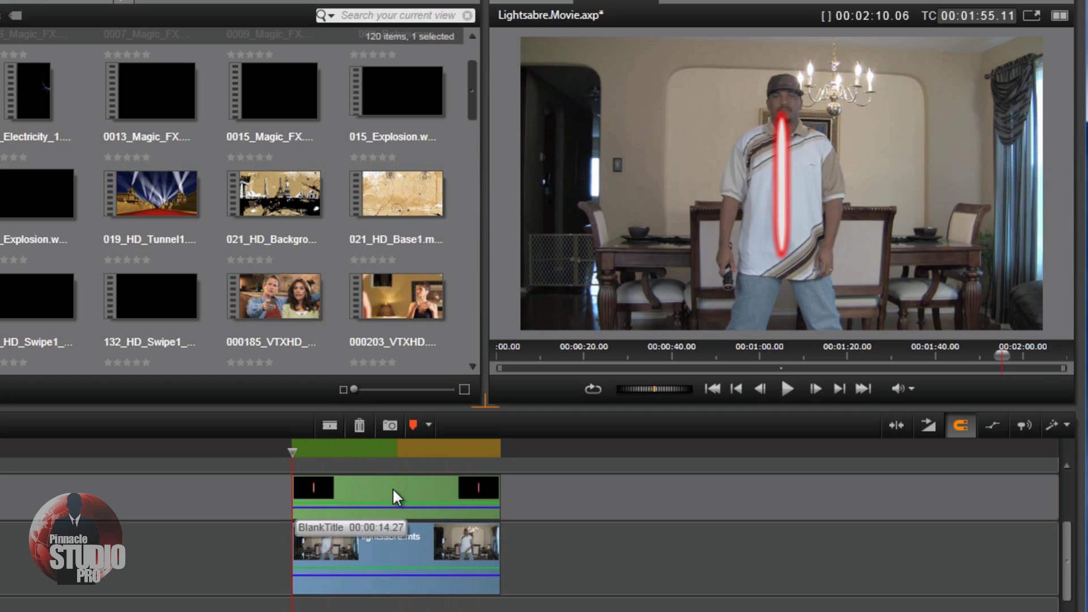
click(394, 491)
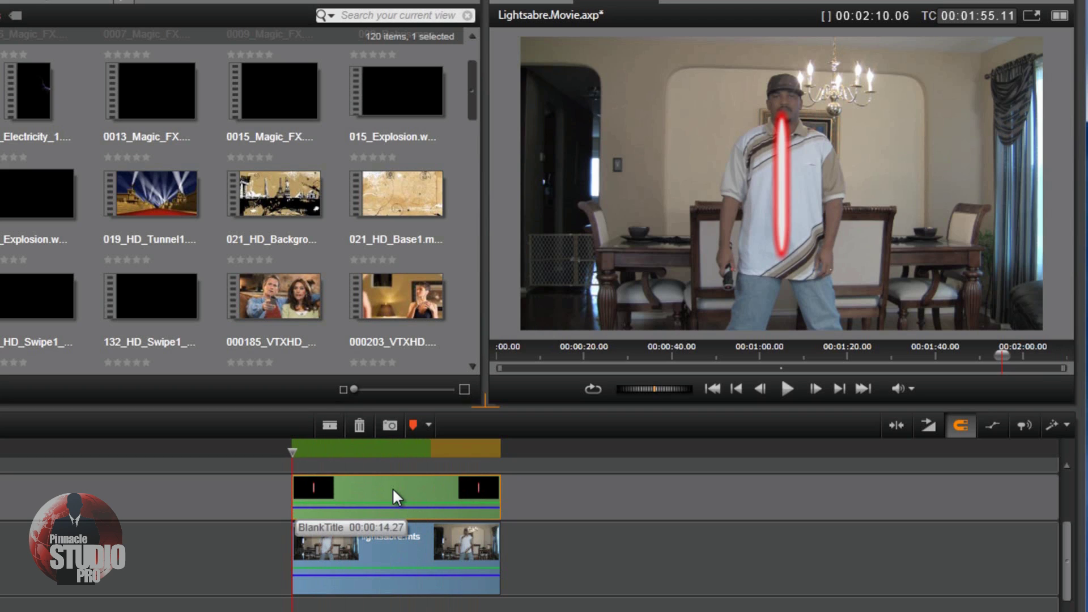
right_click(393, 491)
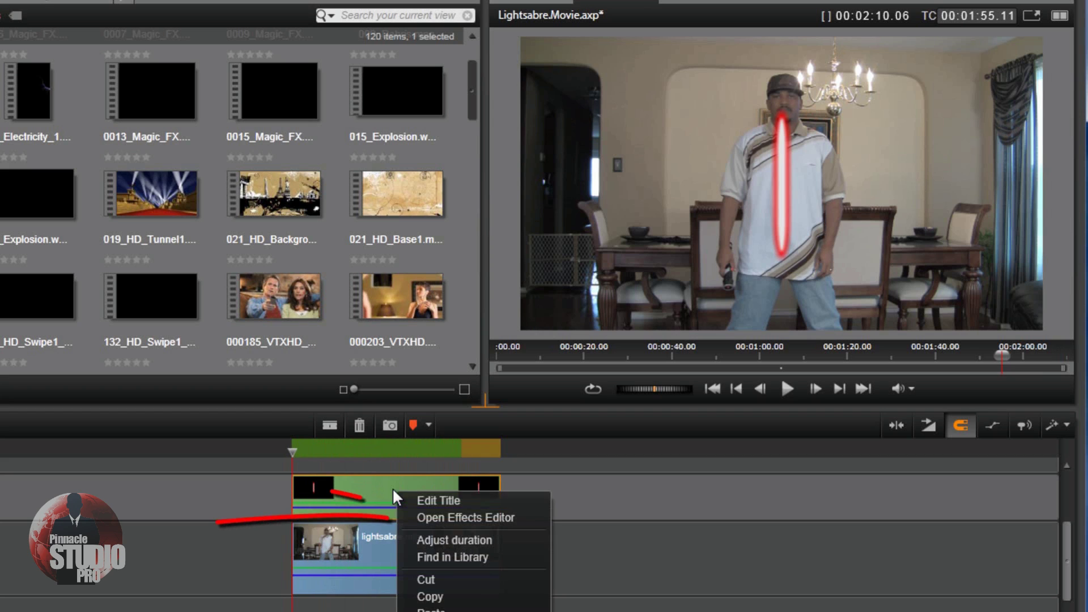
click(482, 513)
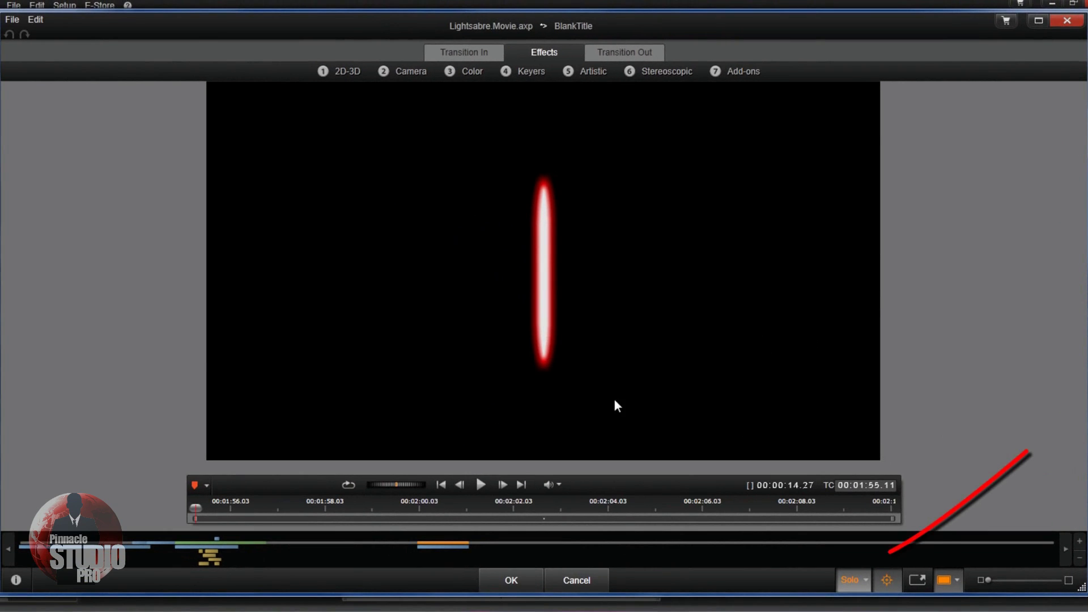
click(866, 583)
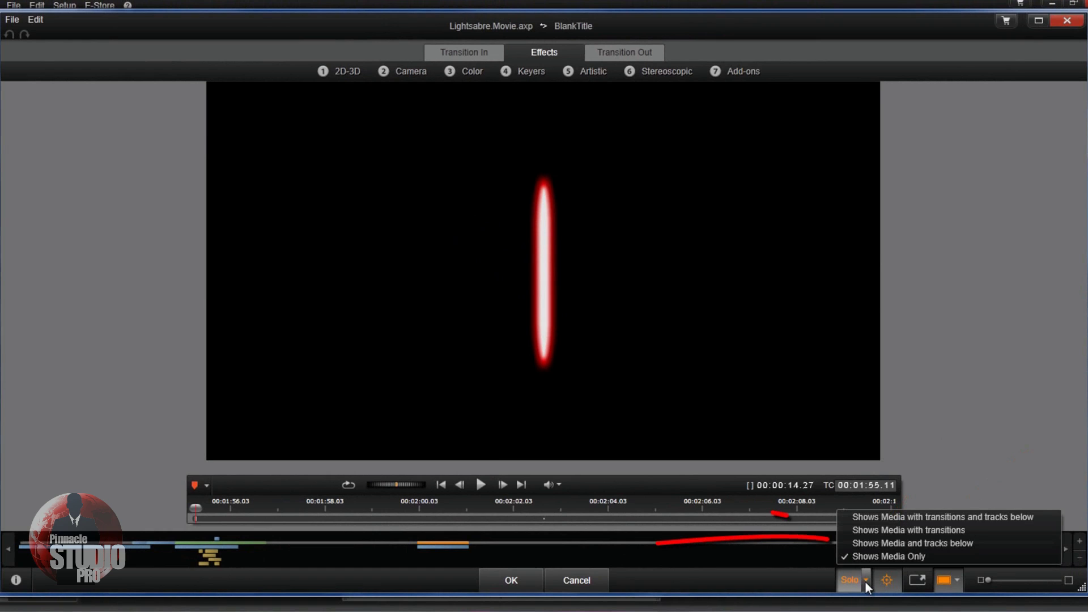
click(919, 545)
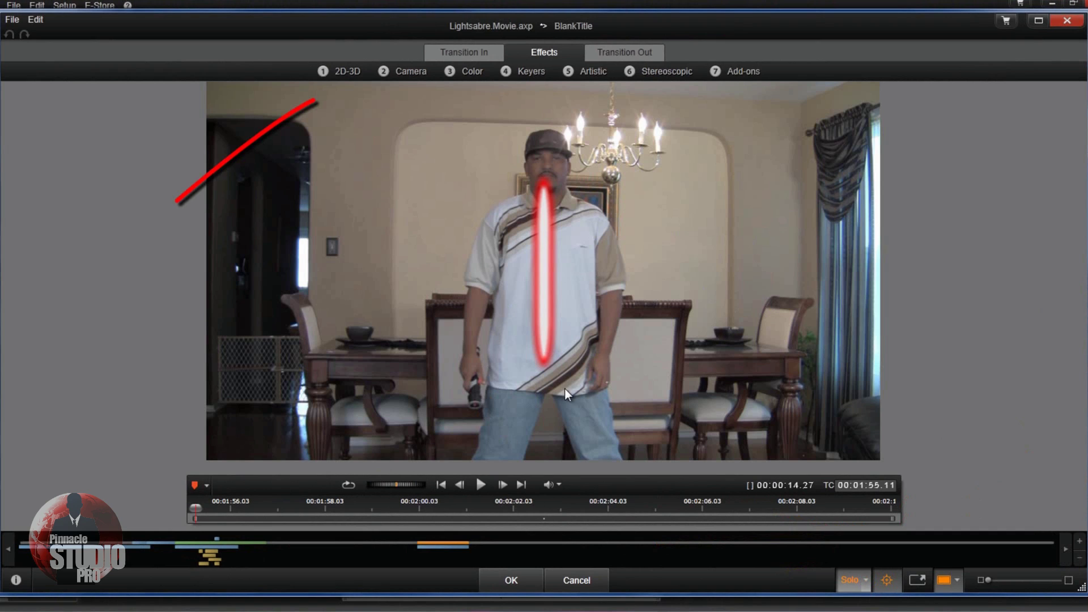
Step: Add the 2D Editor Advanced effect to the blade title and set its preset to No Preset
click(347, 71)
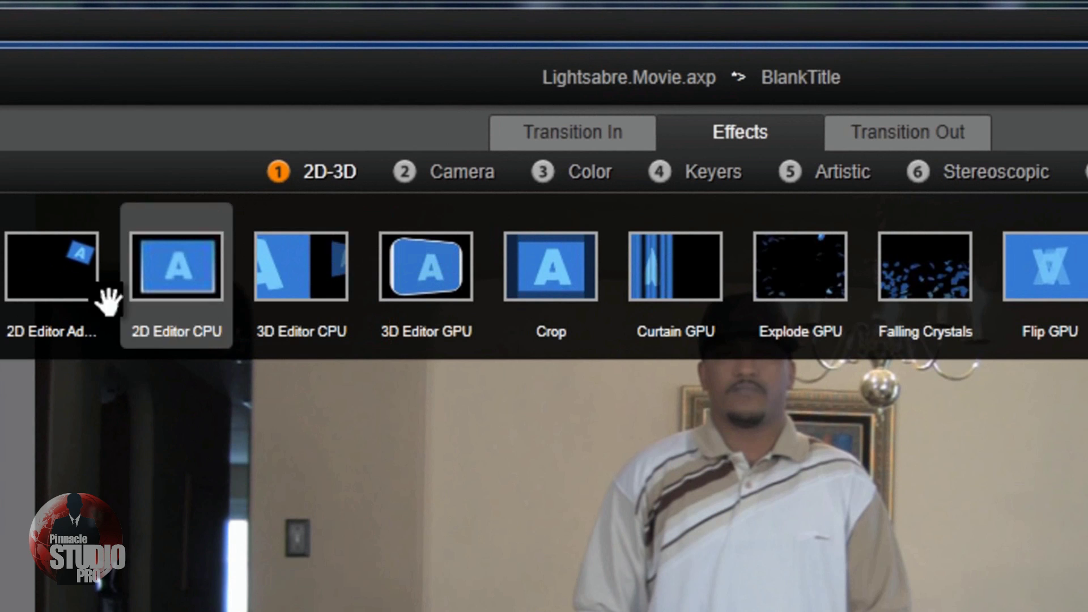
click(56, 297)
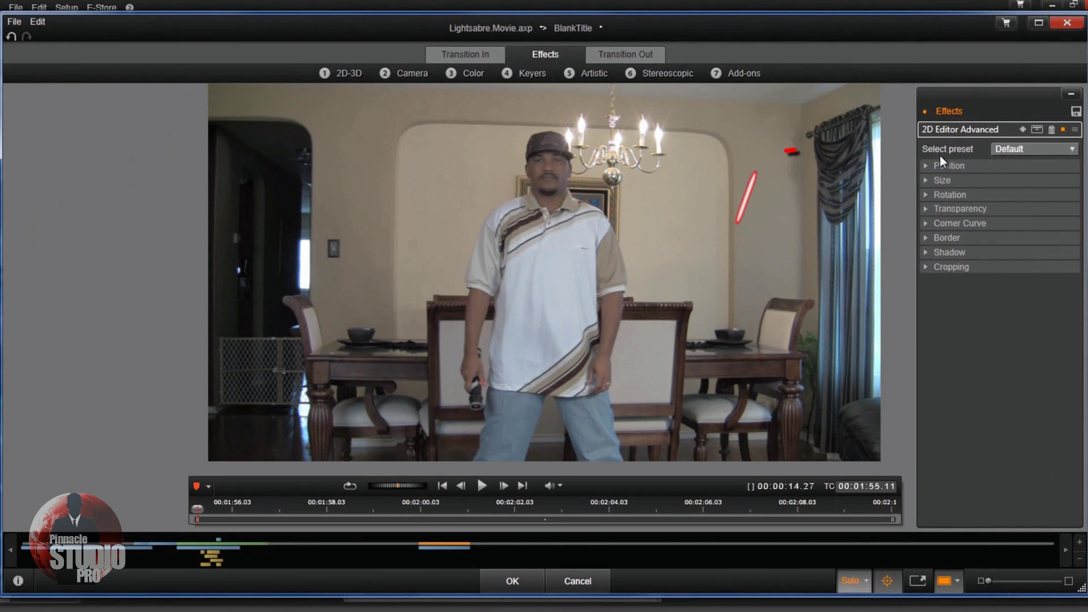
click(1070, 149)
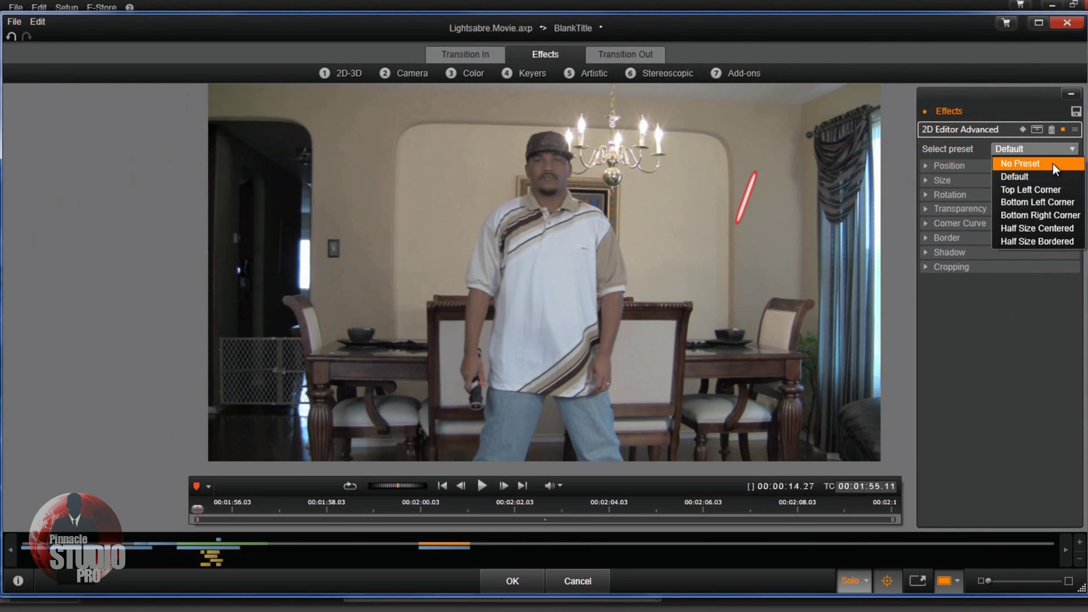
click(1053, 164)
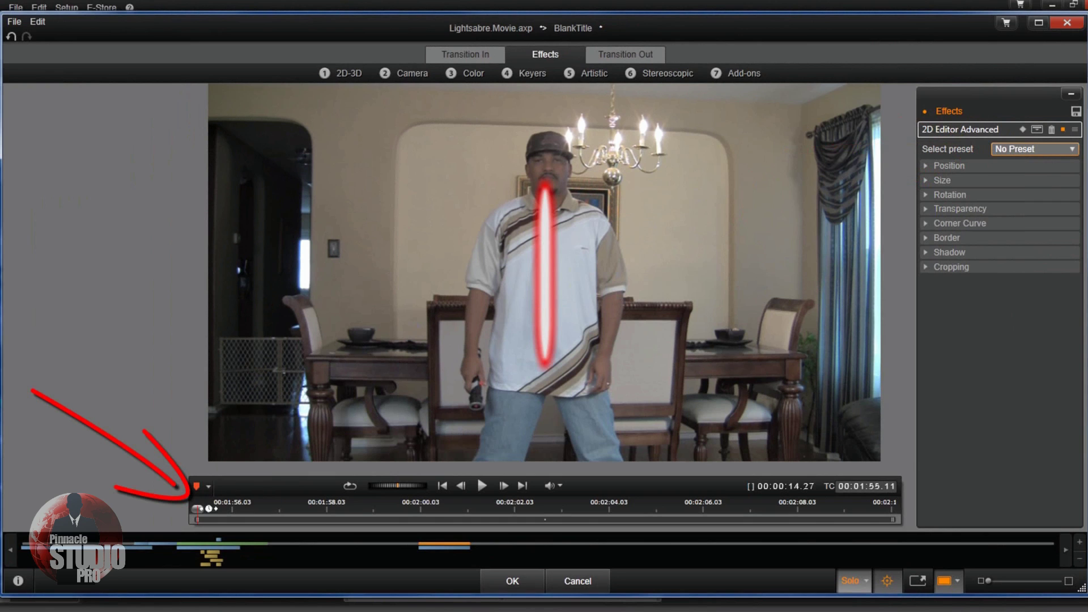
Step: At 00:02:01.21, set the blade's position to 19 vertical and 1.1 horizontal so it rises from the hilt
drag(197, 507, 494, 510)
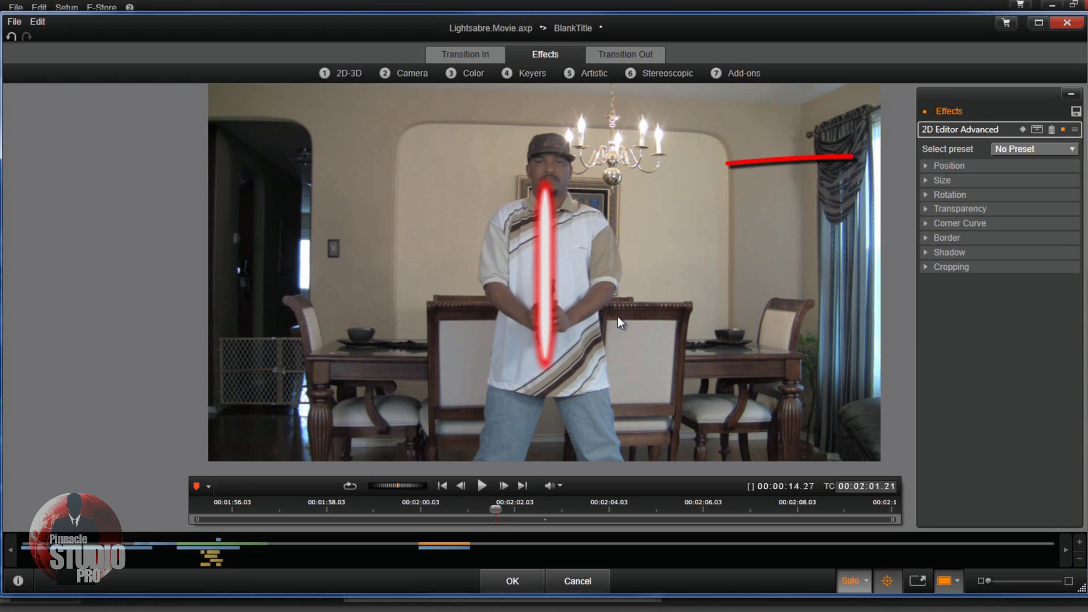
click(926, 166)
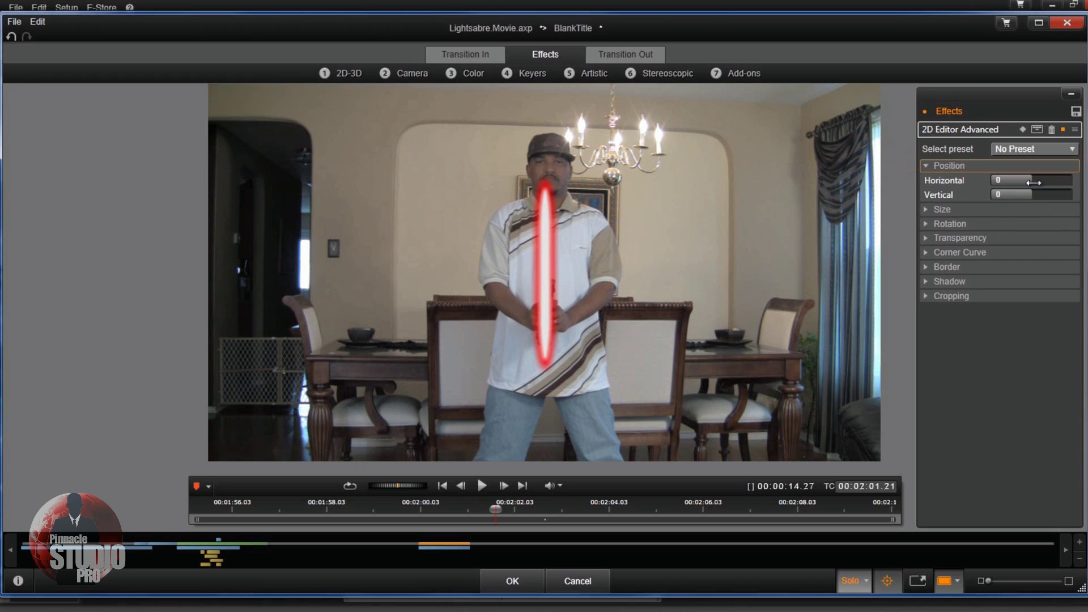
drag(1033, 195, 1042, 194)
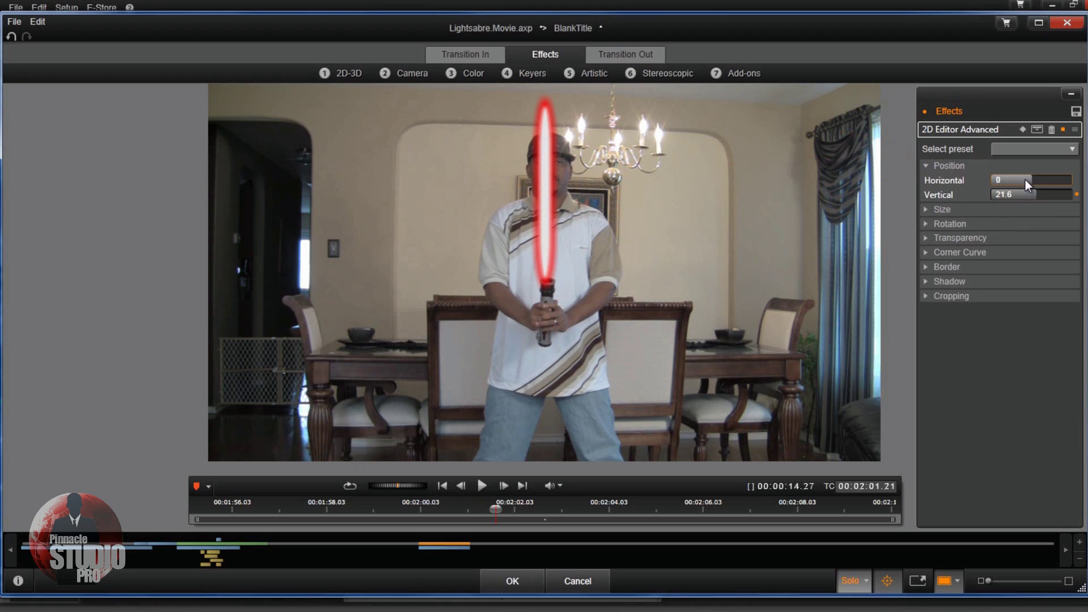
double_click(1009, 193)
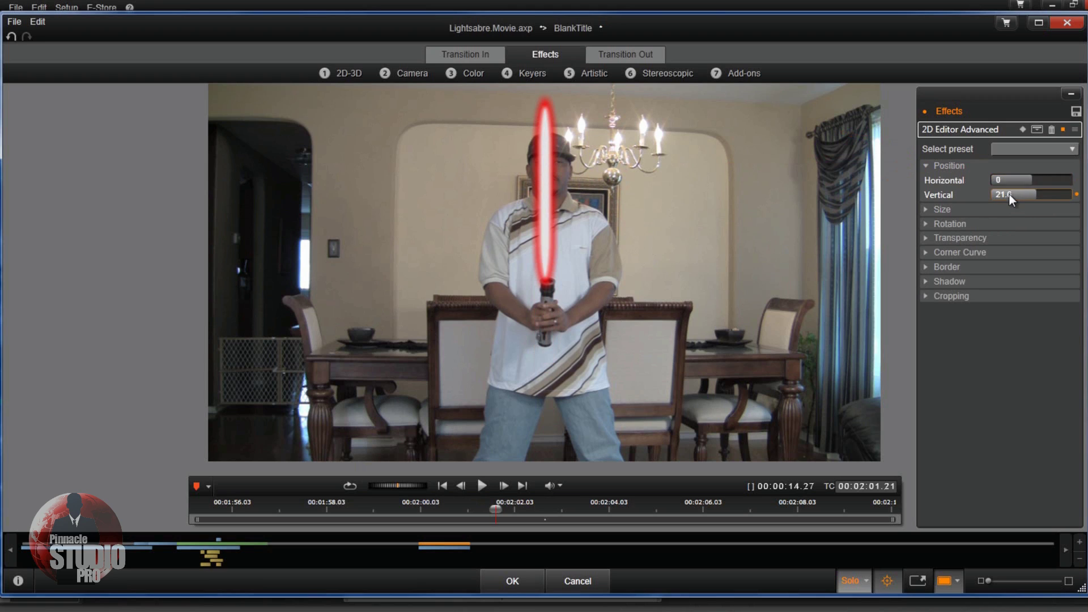
click(1008, 193)
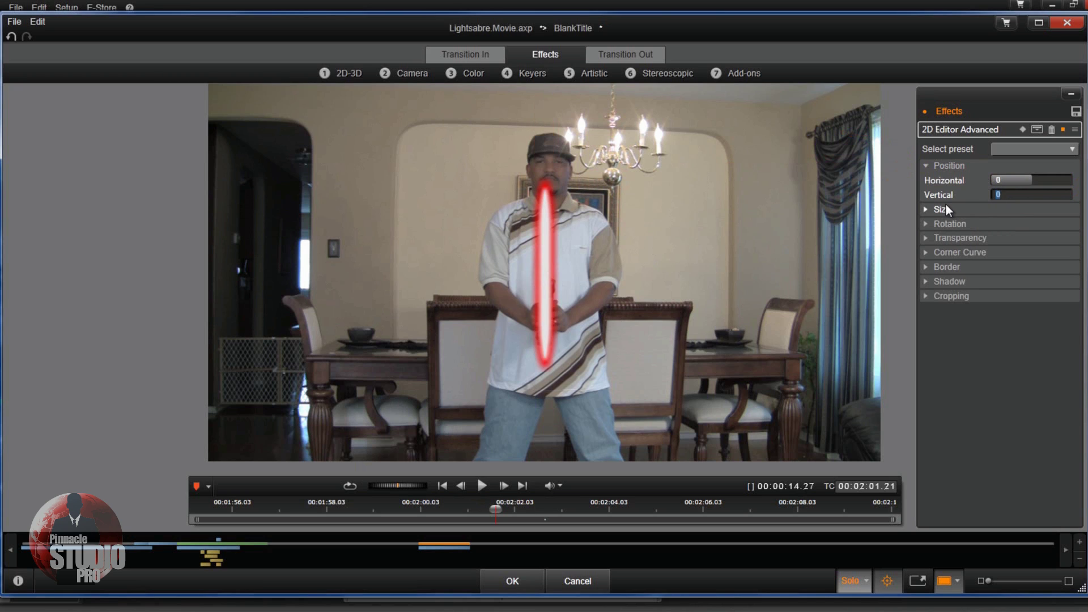
text(19)
key(Return)
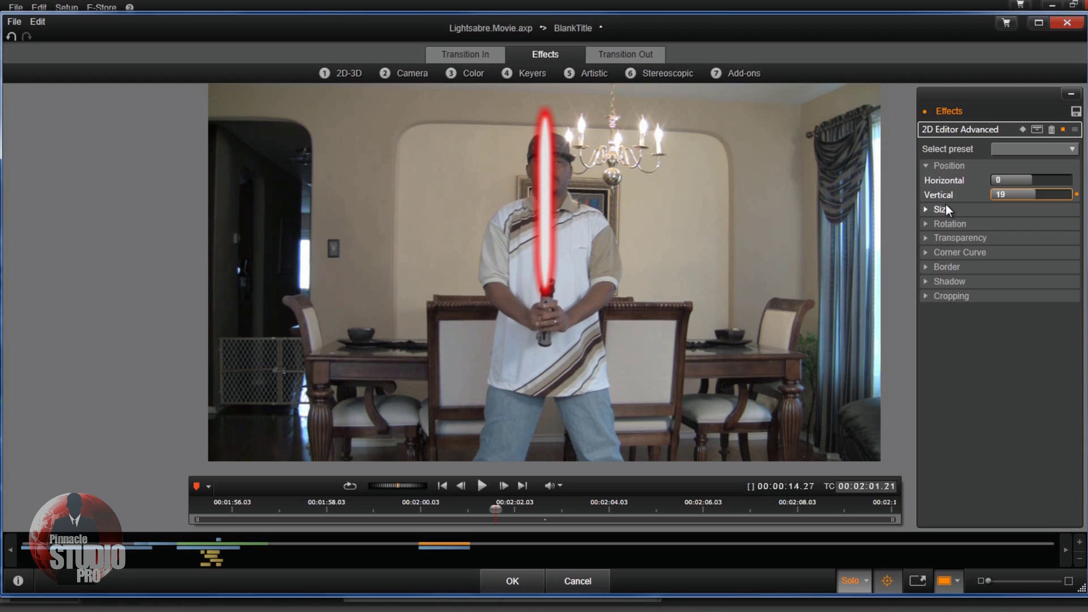
click(1001, 182)
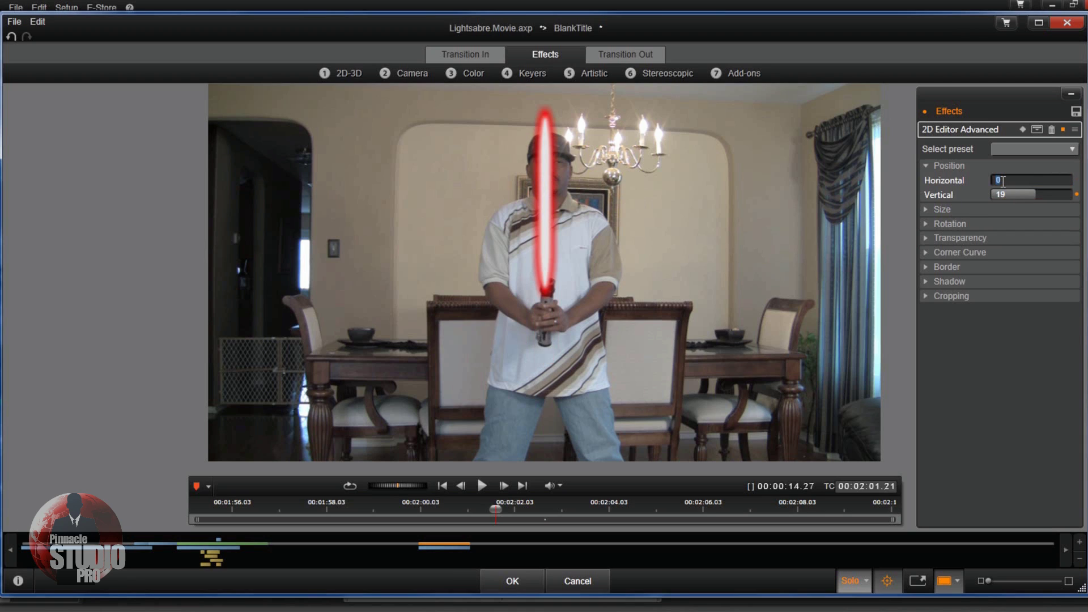
text(11)
key(Return)
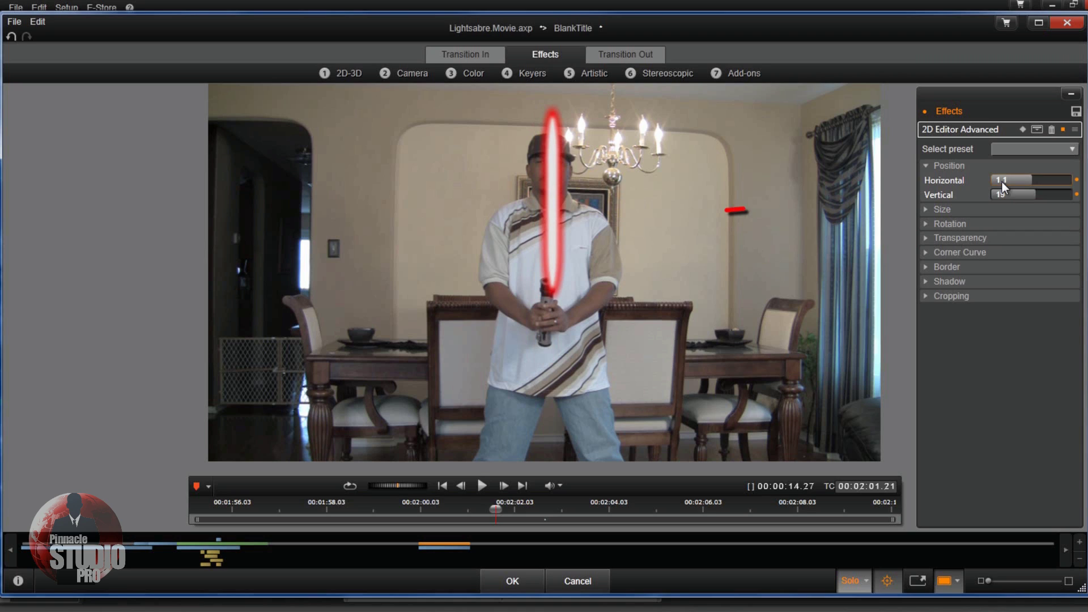
Step: Unlink the blade's size proportions and reduce its horizontal size to 92.8
click(924, 209)
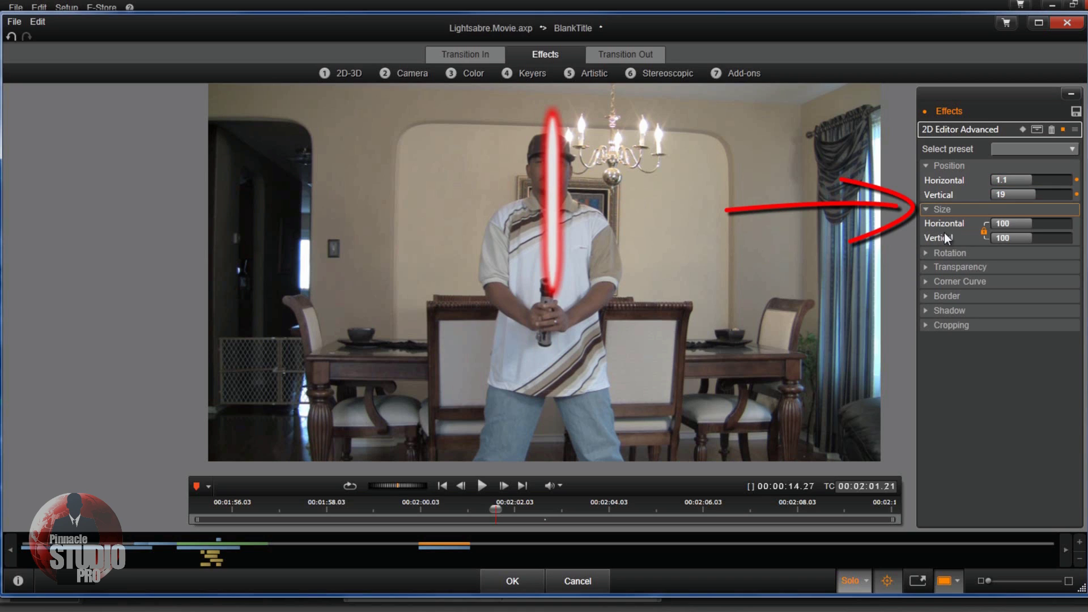
click(984, 233)
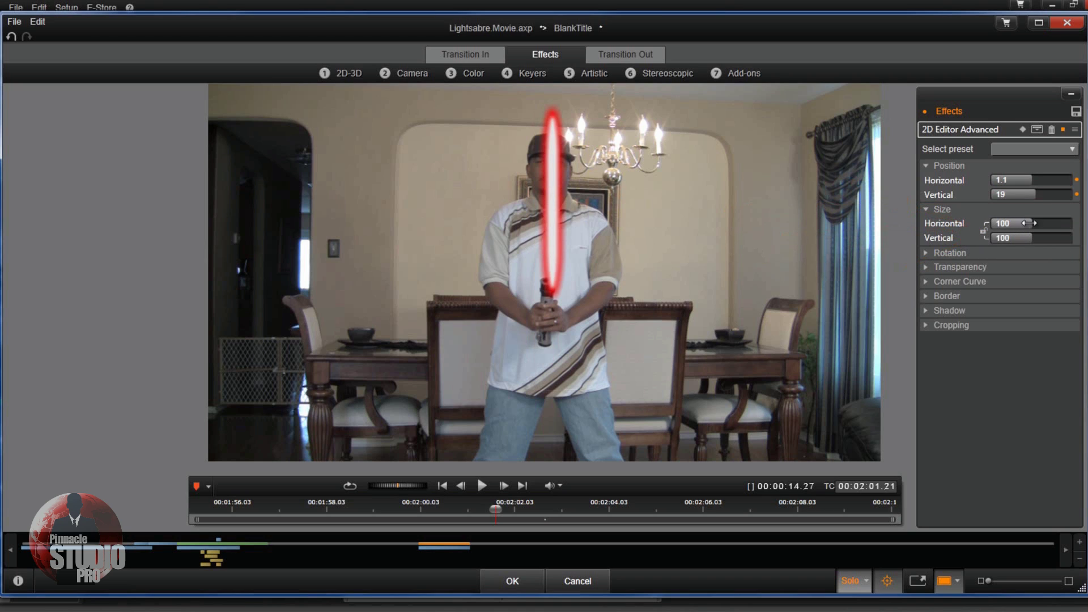
mouse_move(1032, 224)
mouse_down()
mouse_move(1056, 229)
mouse_move(1026, 223)
mouse_up()
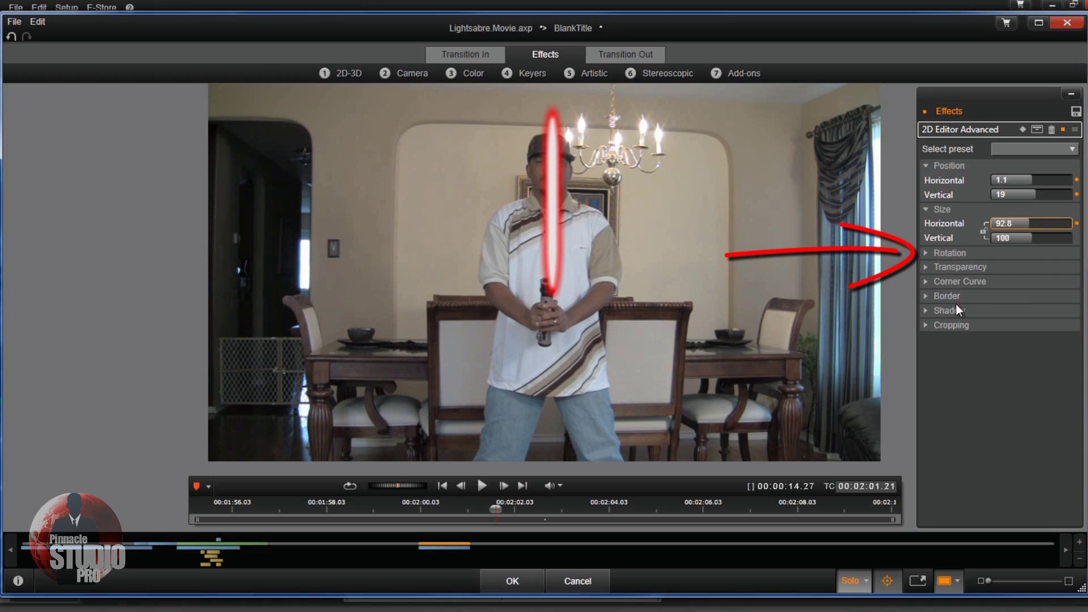
Step: Tilt the blade to follow the hilt's angle by setting its rotation to -2
click(923, 251)
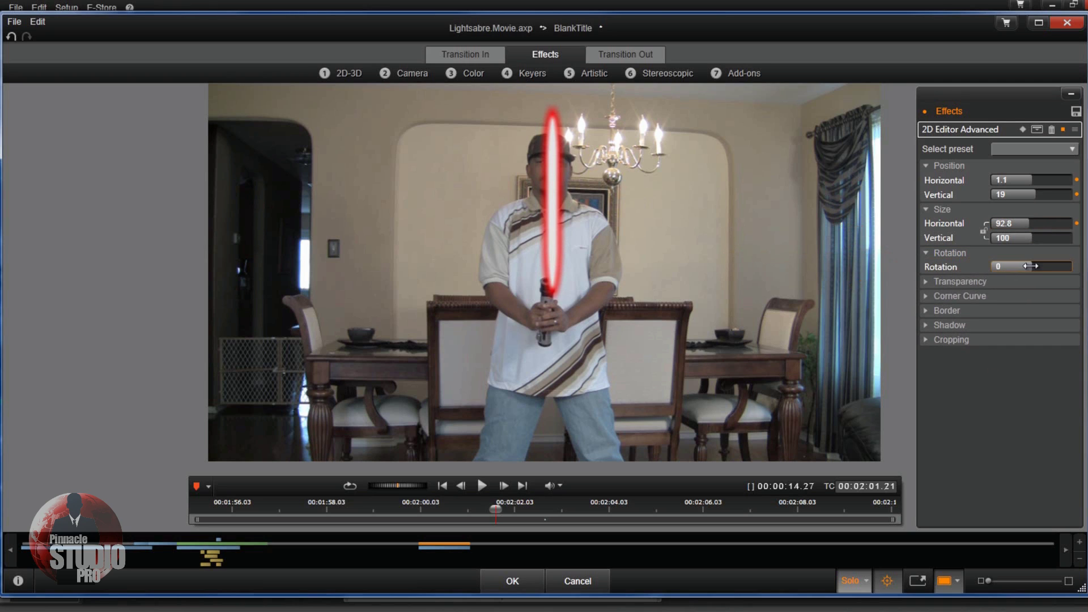
drag(1030, 265, 1030, 264)
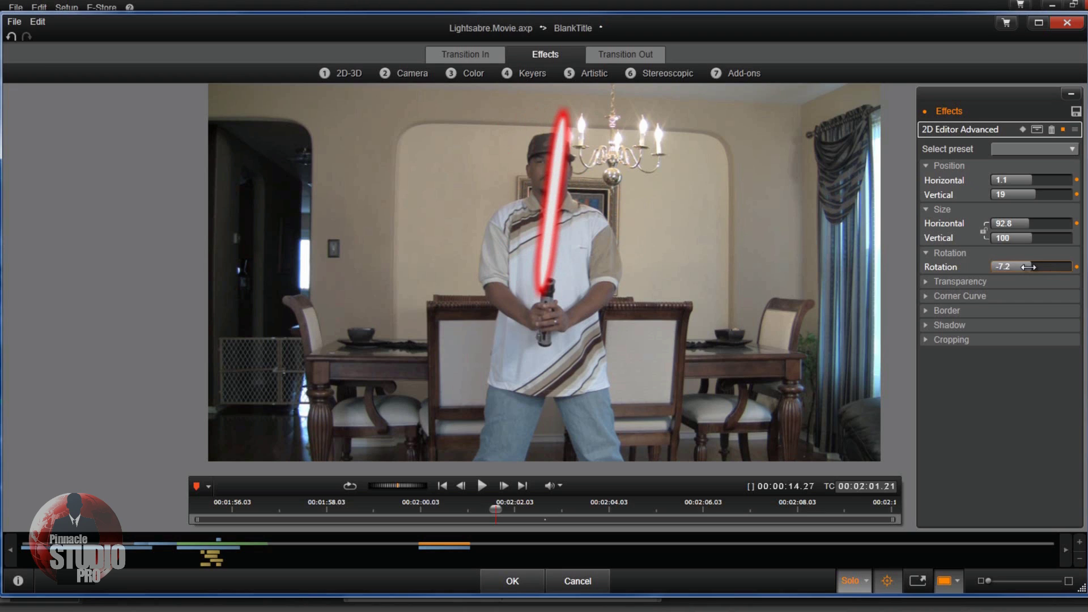
drag(1029, 267, 1027, 267)
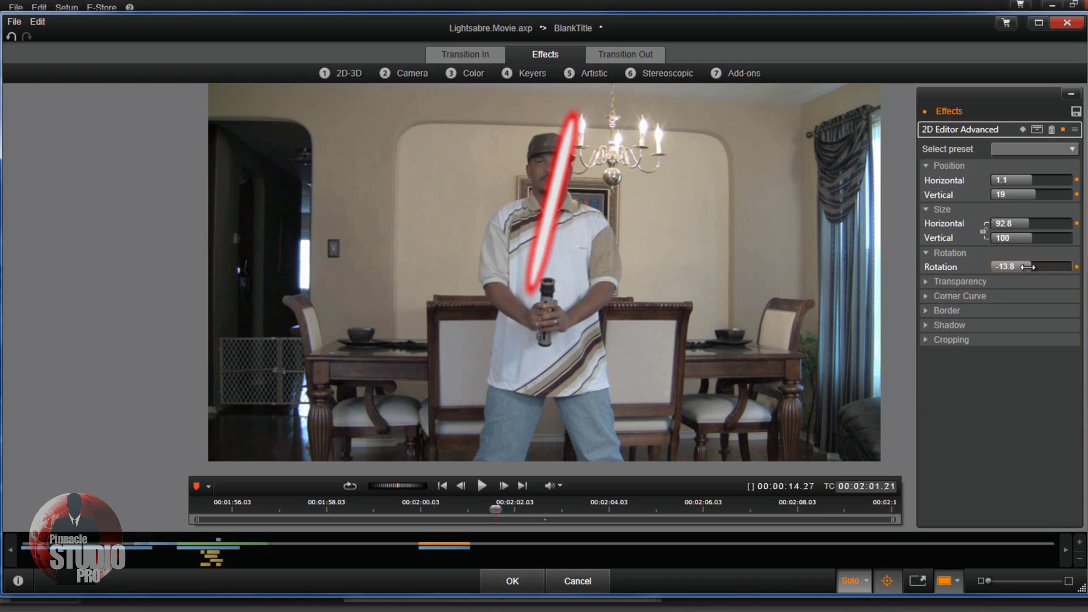
drag(1028, 267, 1009, 266)
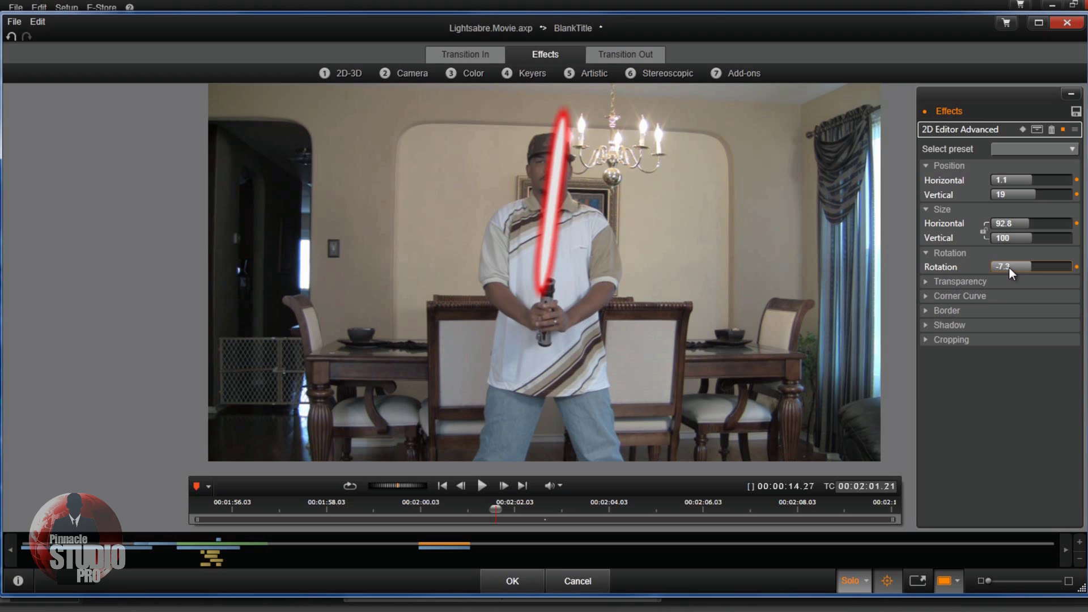
click(1010, 267)
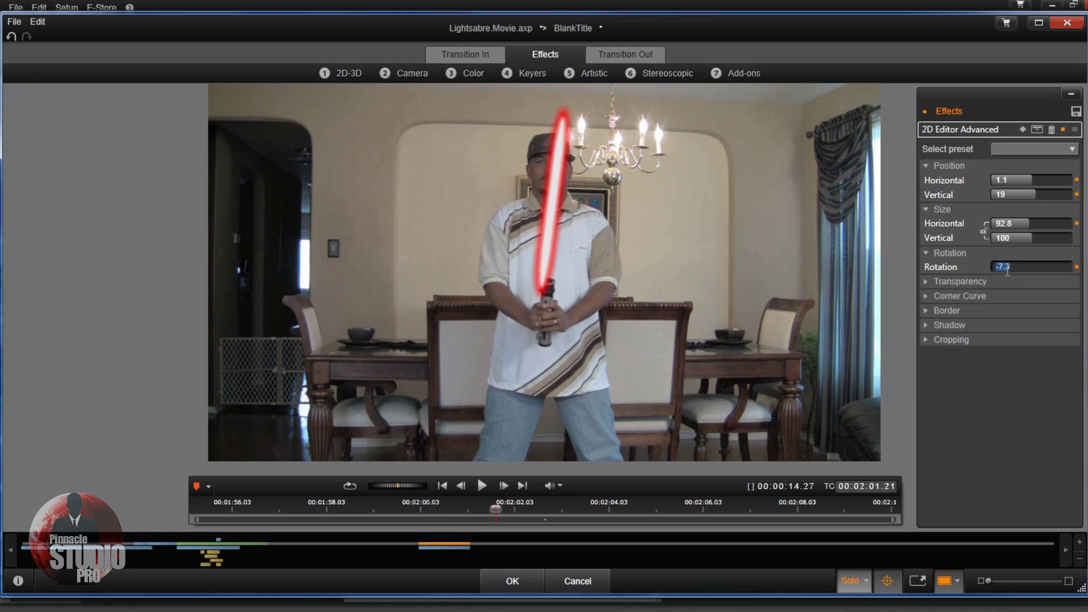
text(-2)
key(Return)
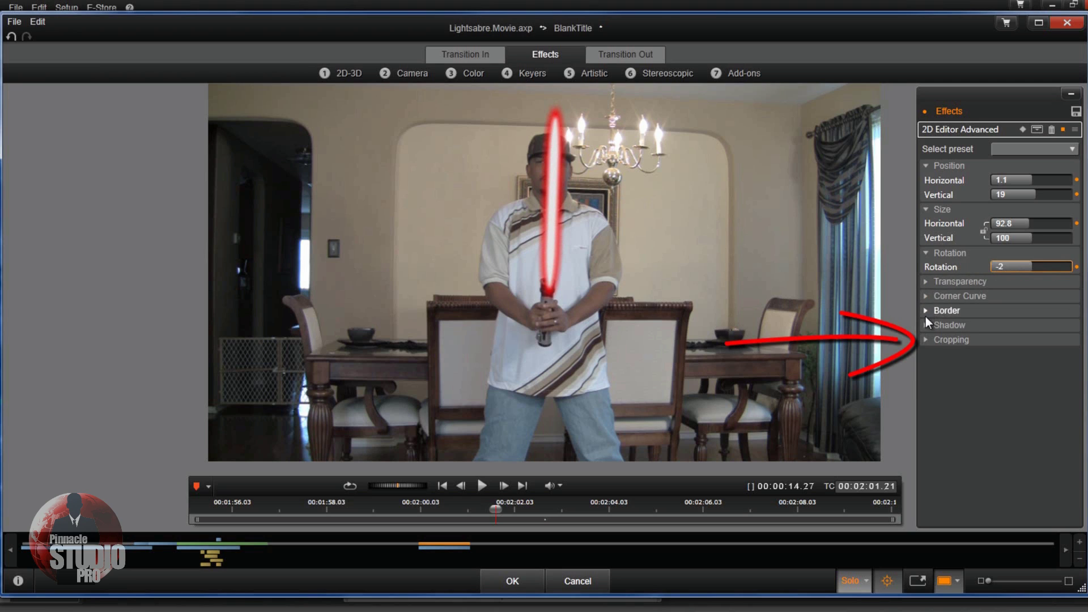
Step: Crop the blade's bottom end above the hilt, increasing the crop through 29 and 30 to 31 percent
click(924, 339)
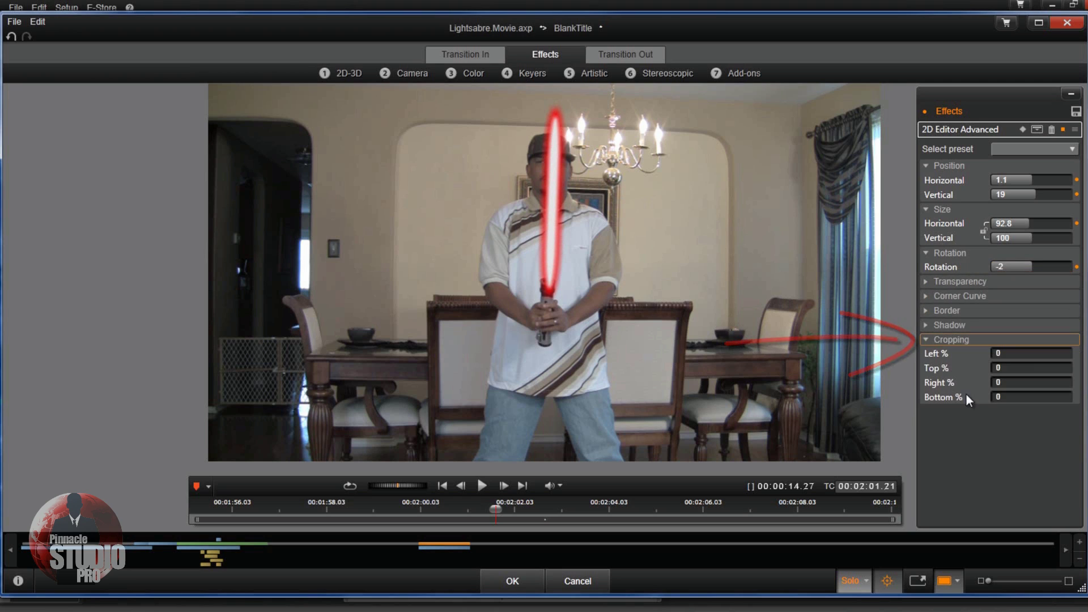
click(996, 396)
click(997, 396)
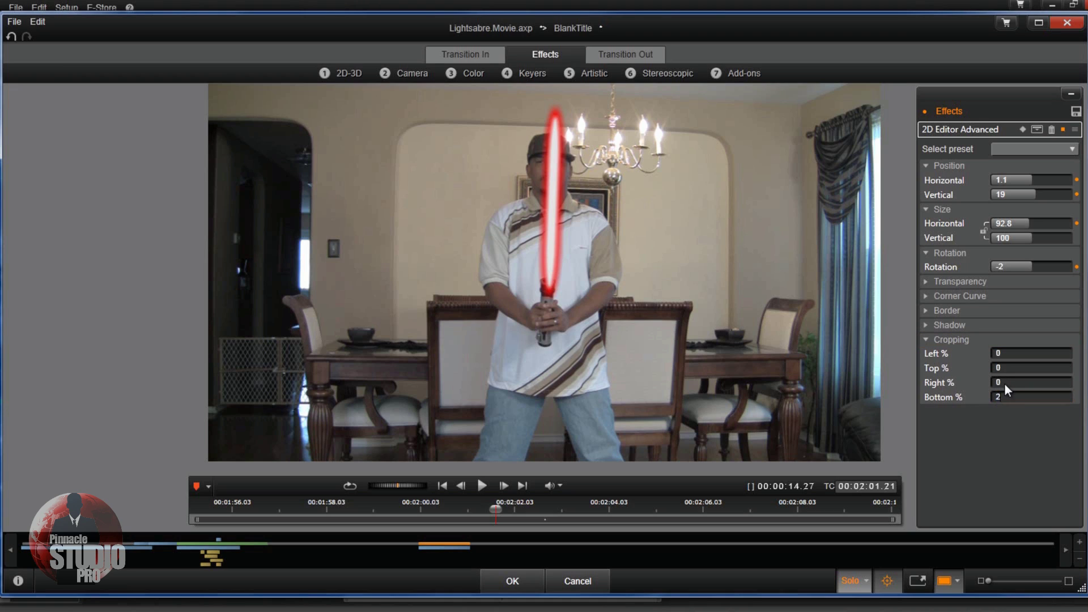
key(Return)
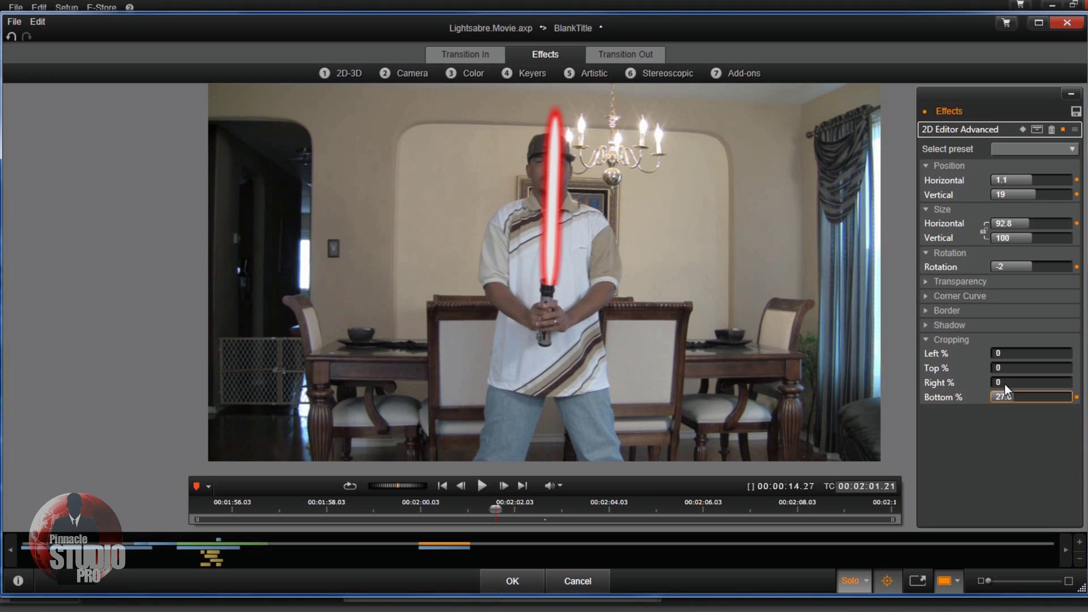
click(1001, 396)
text(29)
key(Return)
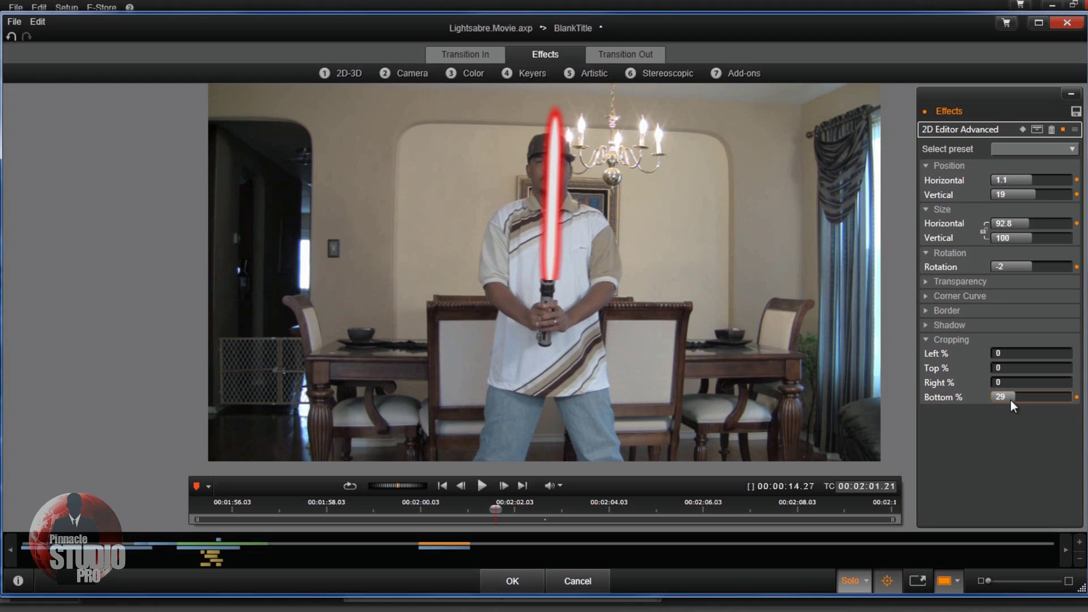
click(1010, 400)
text(30)
key(Return)
click(1011, 400)
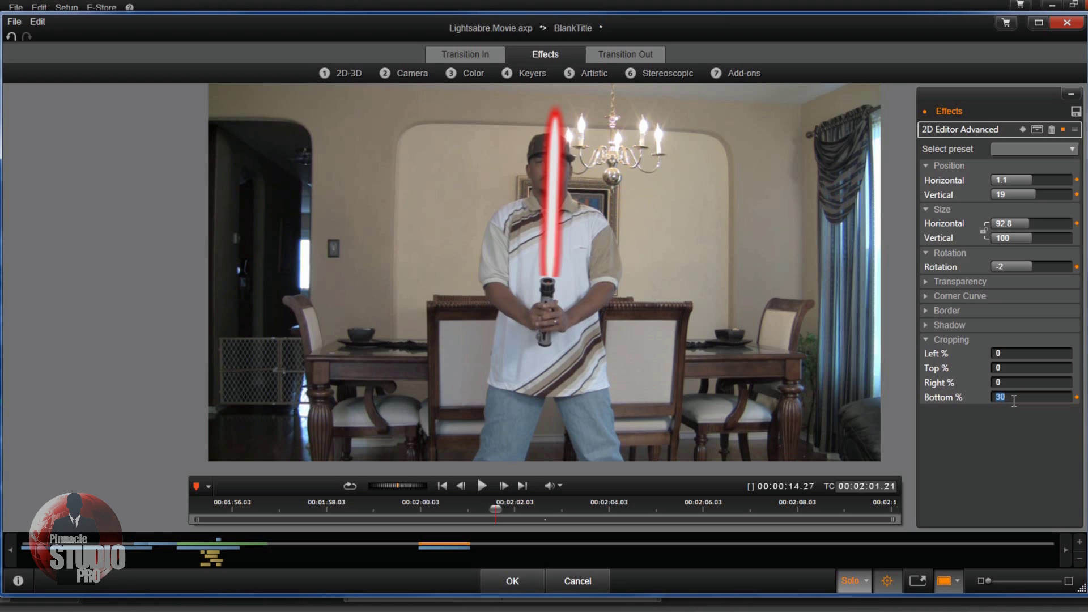
text(31)
key(Return)
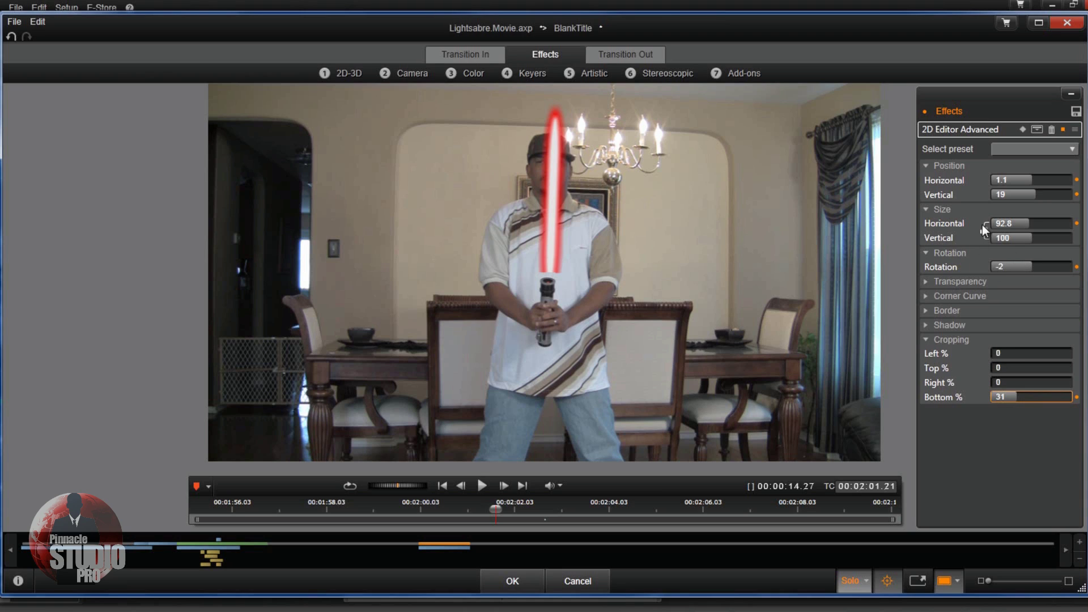
Step: Lower the blade onto the hilt, trying vertical positions of 17 and 16 and settling on 16.5
click(1026, 196)
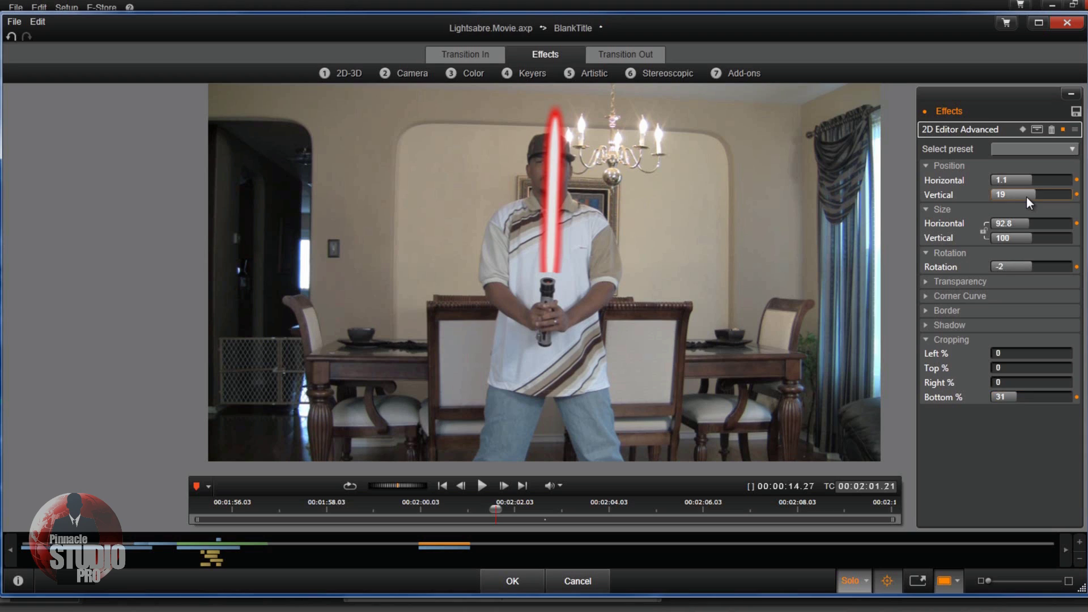
double_click(1025, 197)
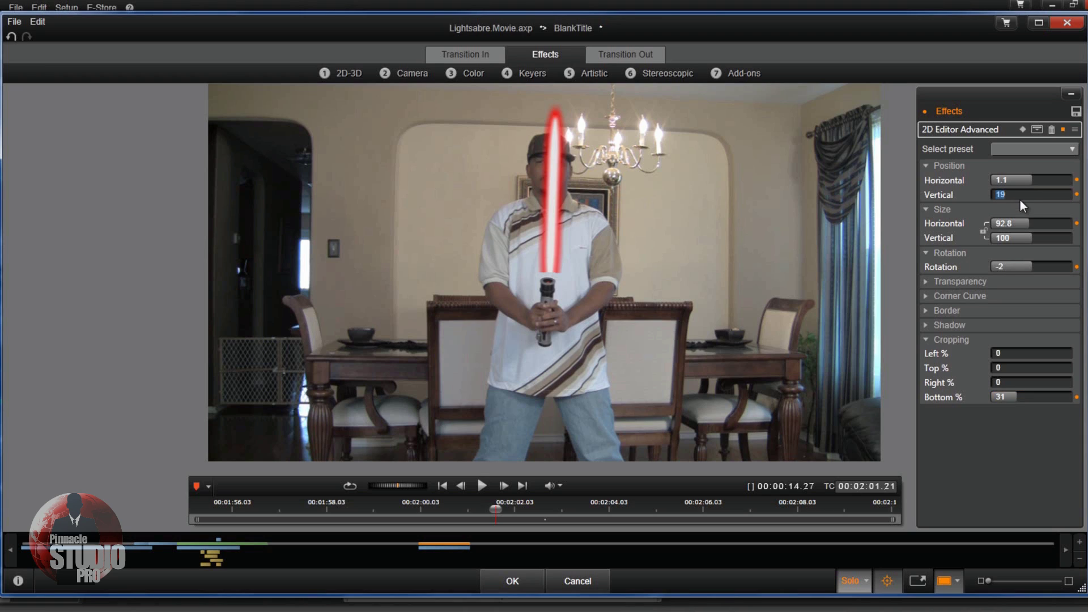
key(Return)
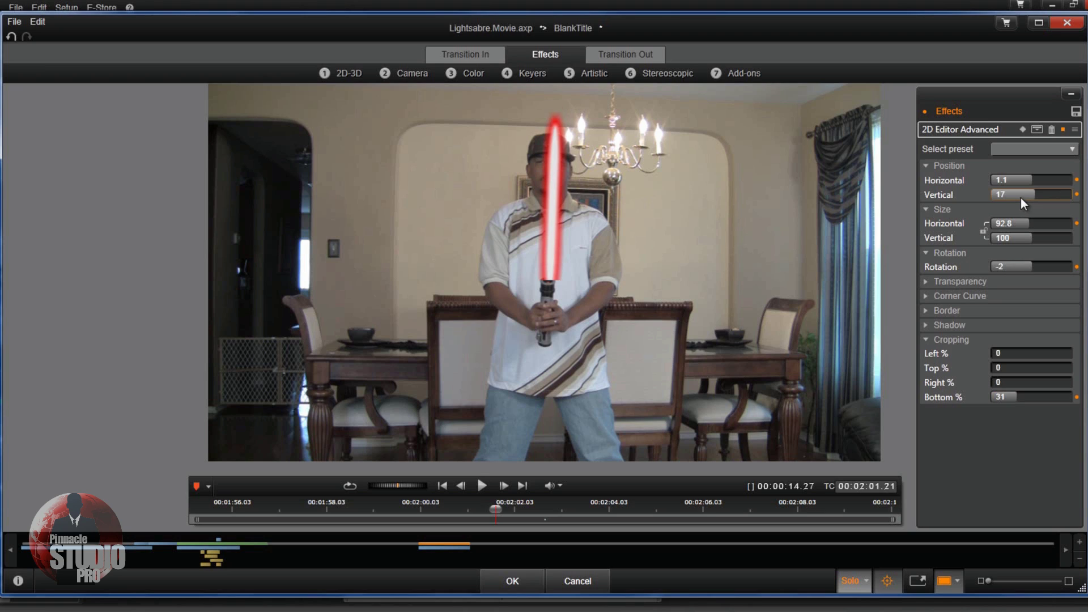
double_click(1021, 197)
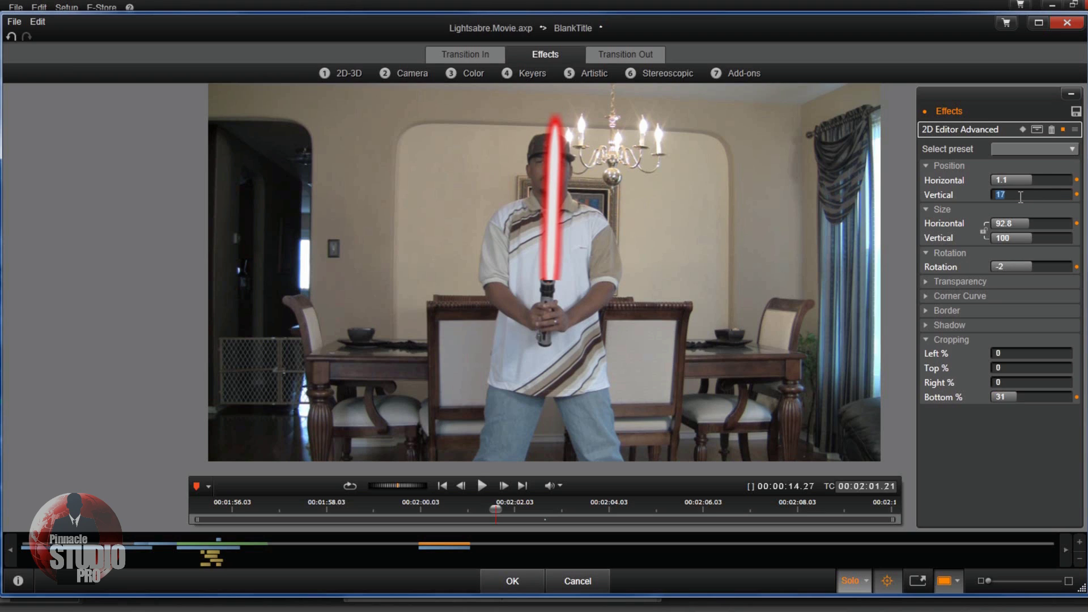
text(16)
key(Return)
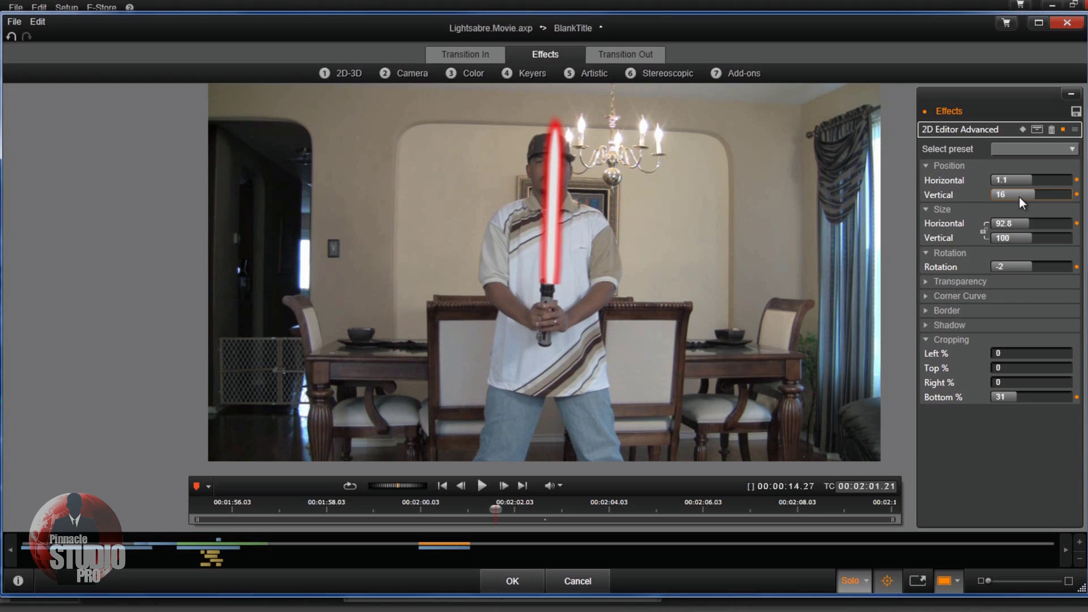
double_click(1021, 197)
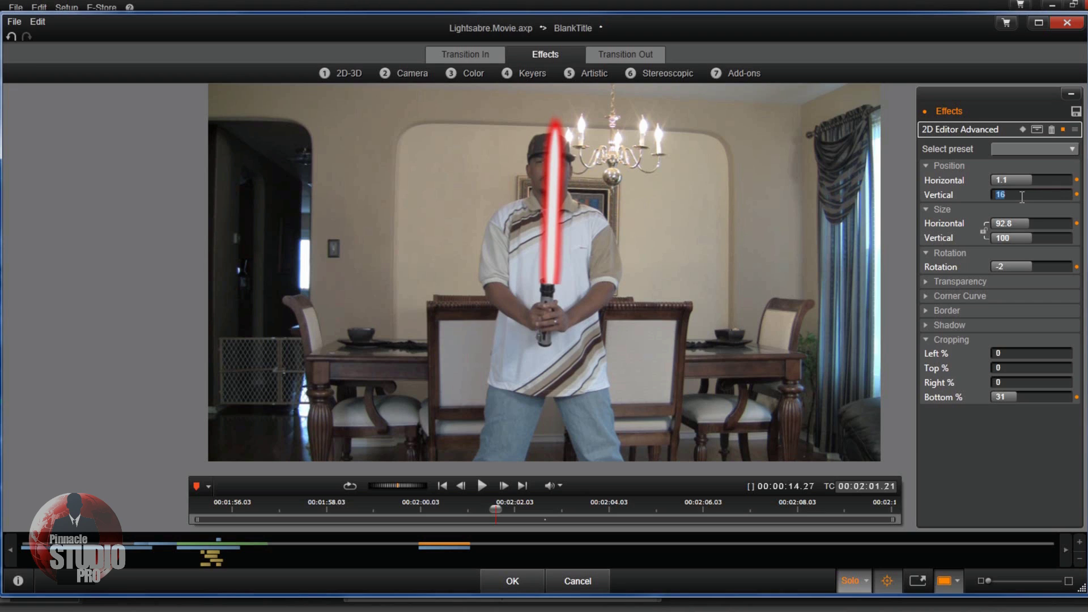
text(16.5)
key(Return)
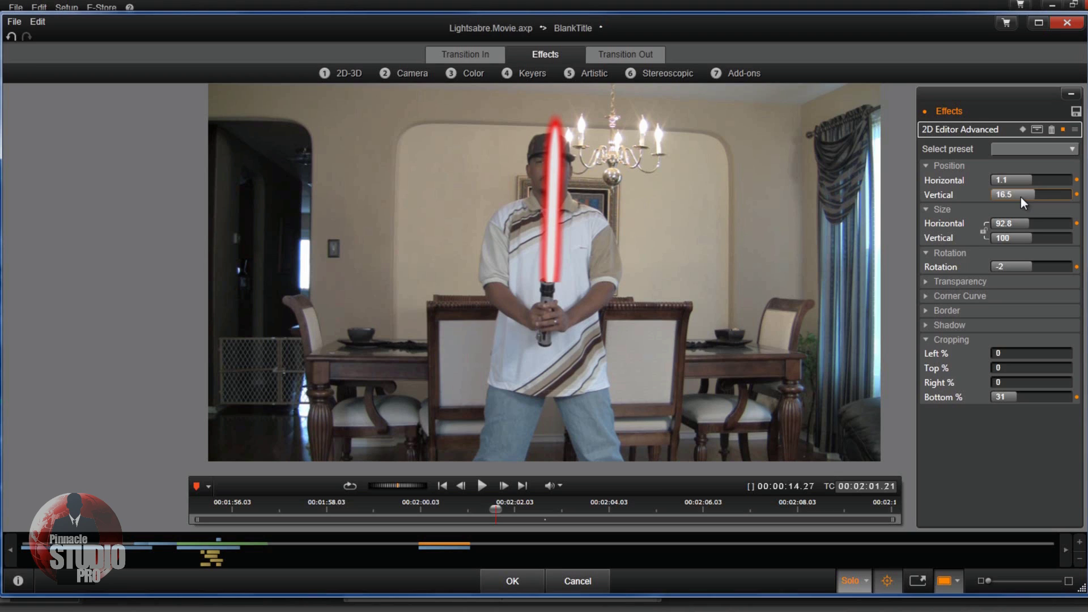
Step: Centre the blade over the hilt, trying horizontal positions of 1 and 0.5 and settling on 0.8
double_click(1020, 181)
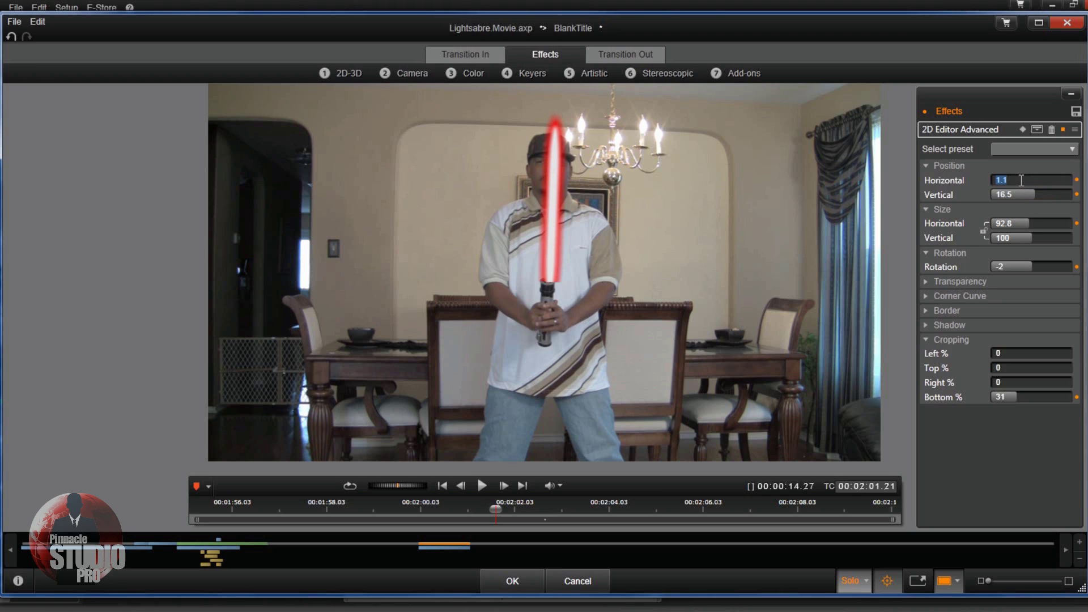
text(1)
key(Return)
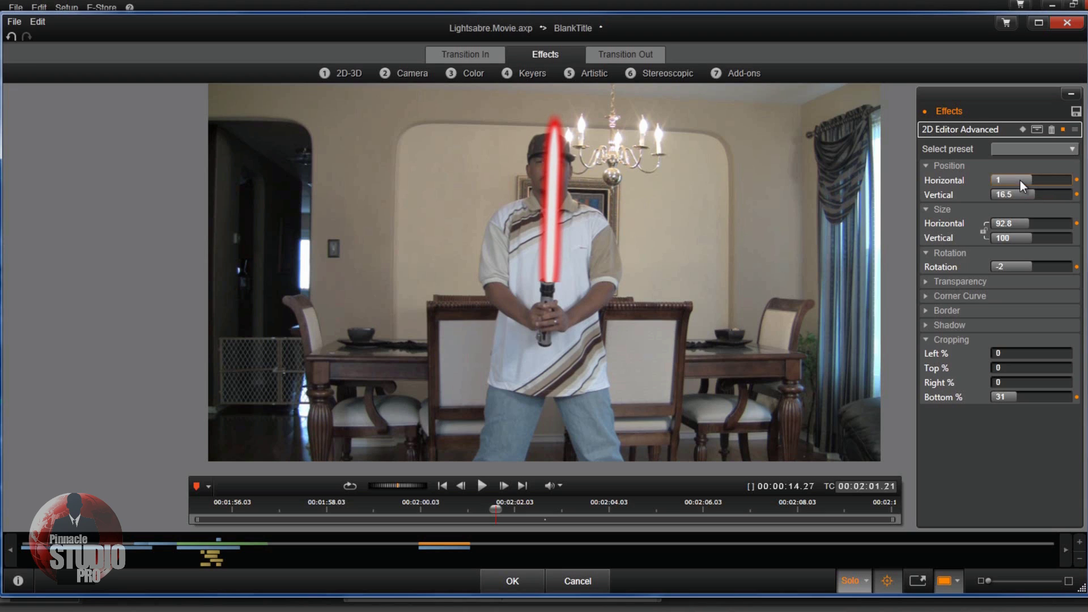
double_click(1020, 180)
text(0.5)
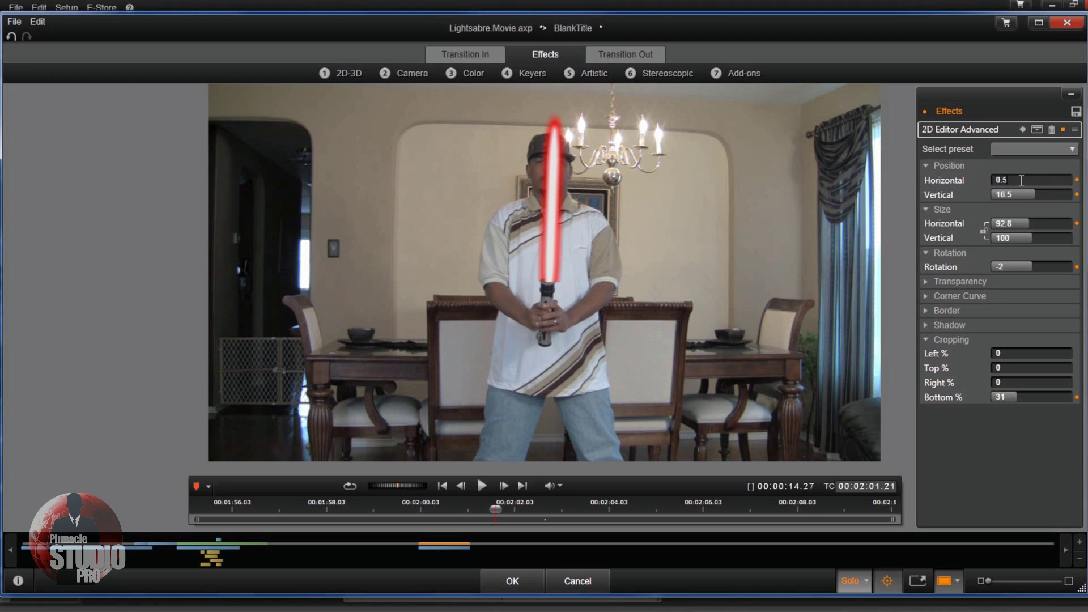
key(Return)
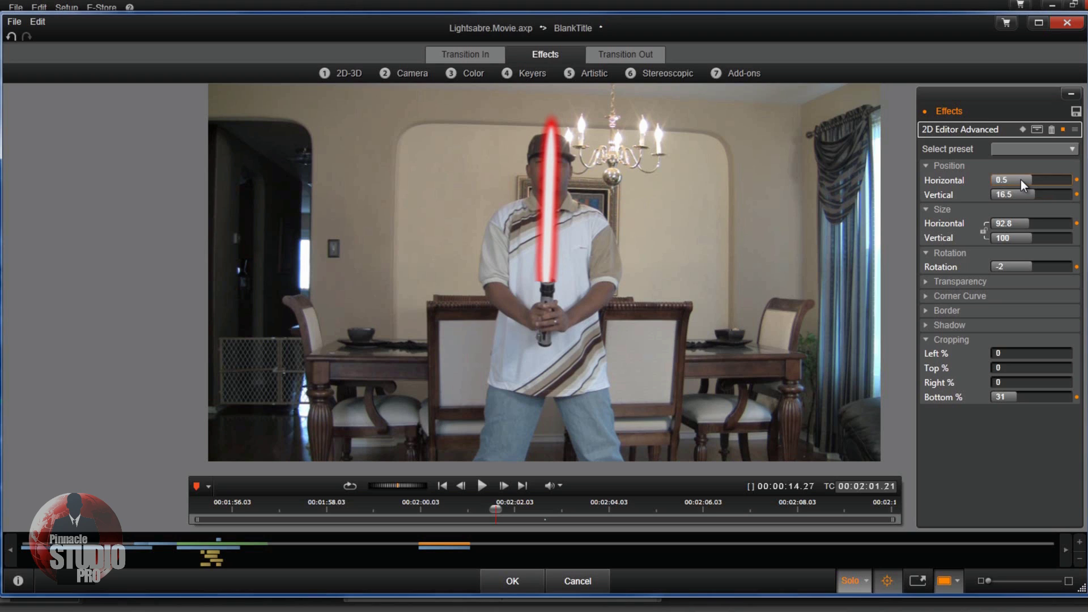
double_click(1021, 179)
text(0.8)
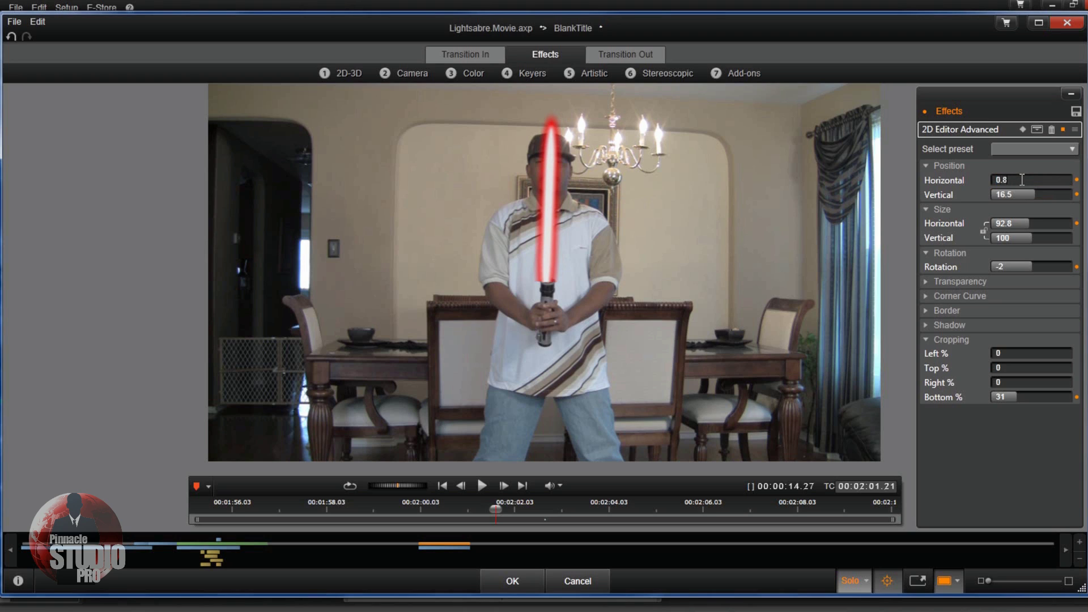
key(Return)
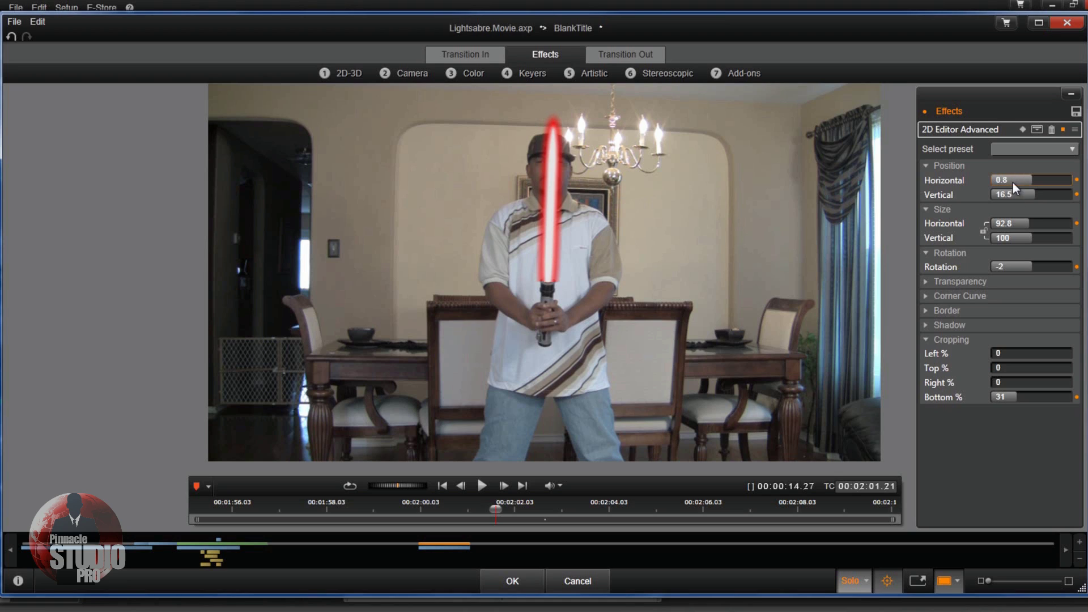
Step: Narrow the blade to a horizontal size of 65.8 and crop its top by 69.3 percent to hide it completely
click(1027, 224)
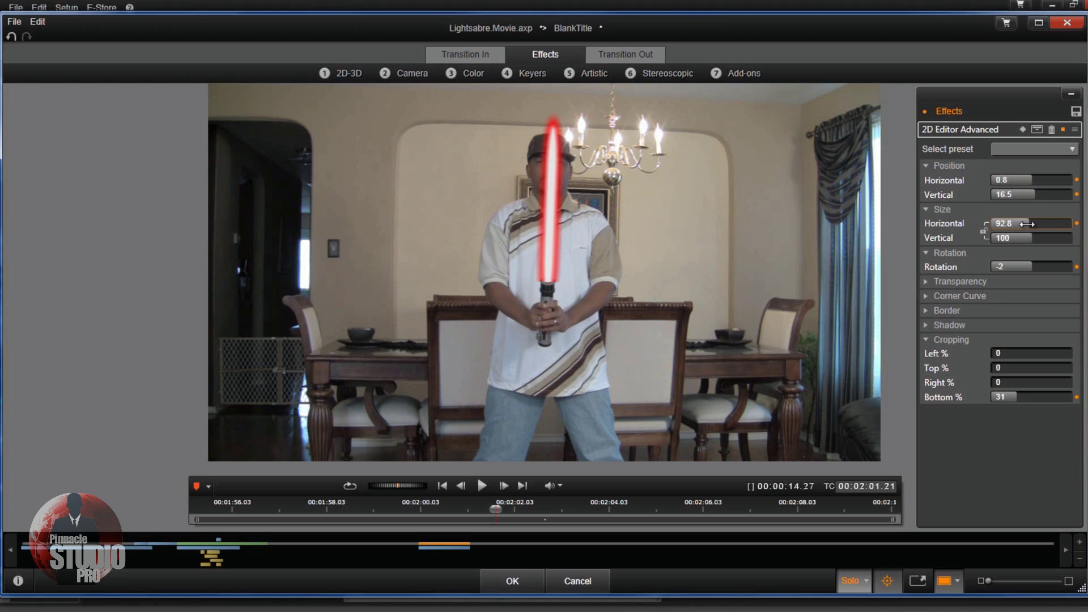
drag(1026, 224, 1003, 225)
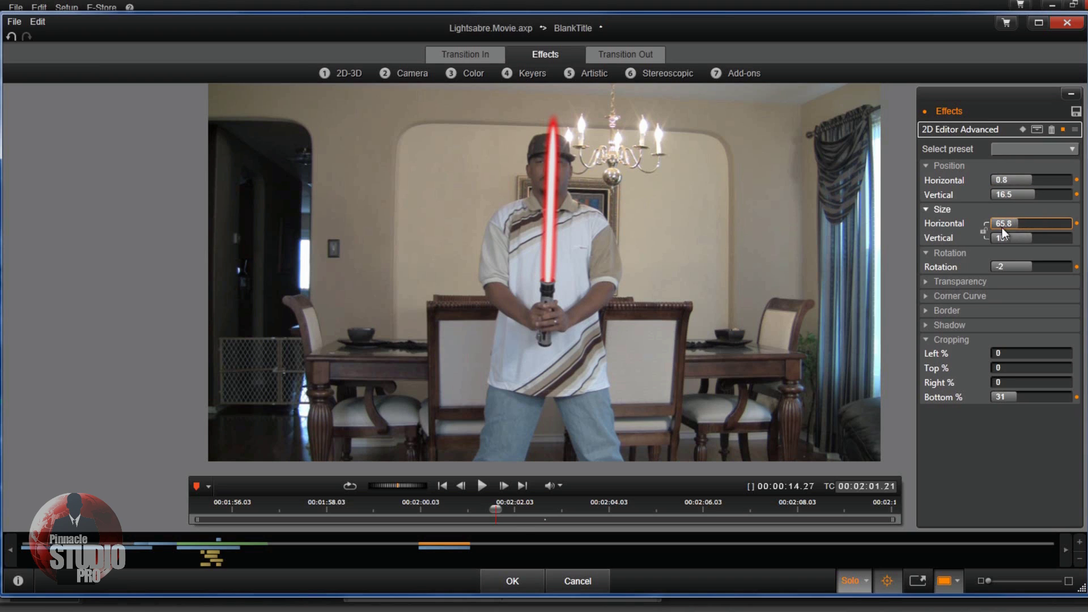
click(995, 368)
drag(995, 368, 1085, 384)
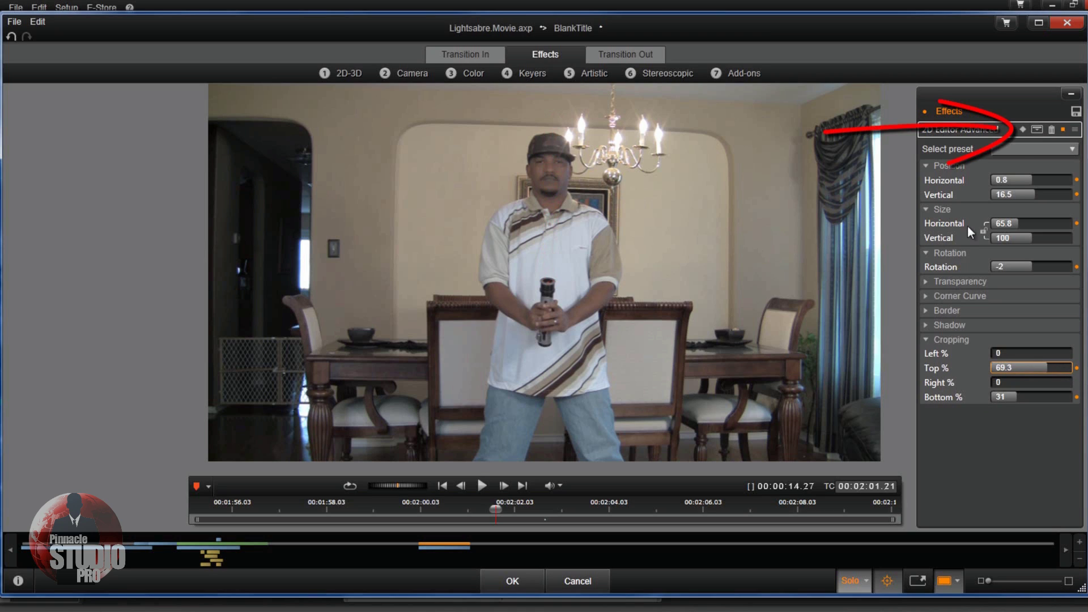
Step: Enable keyframing for the 2D Editor Advanced effect and check the keyframes at the clip start and 00:02:01.21
click(1024, 128)
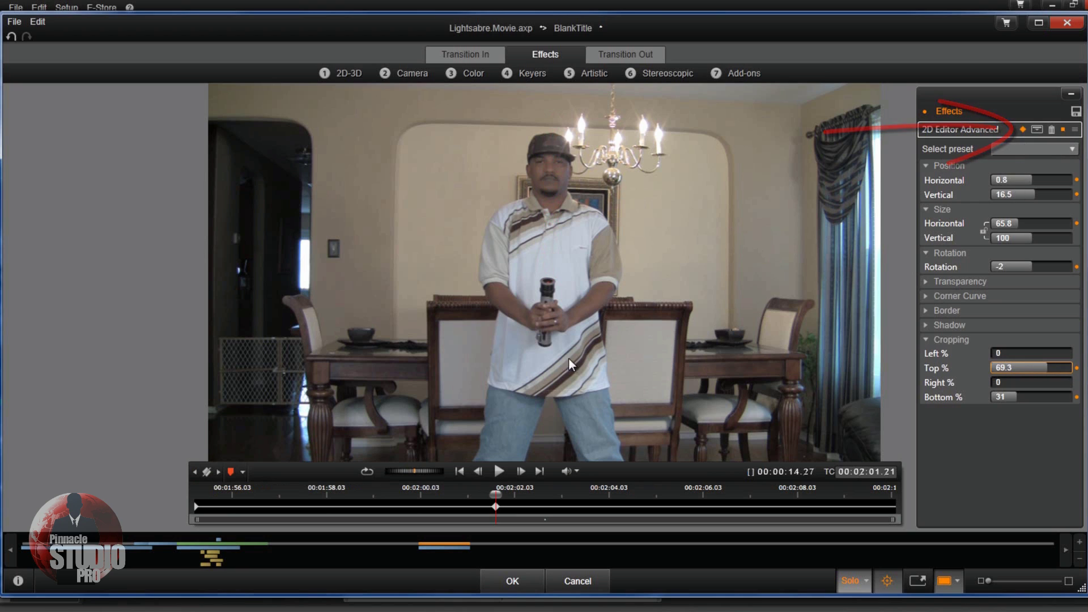
click(191, 478)
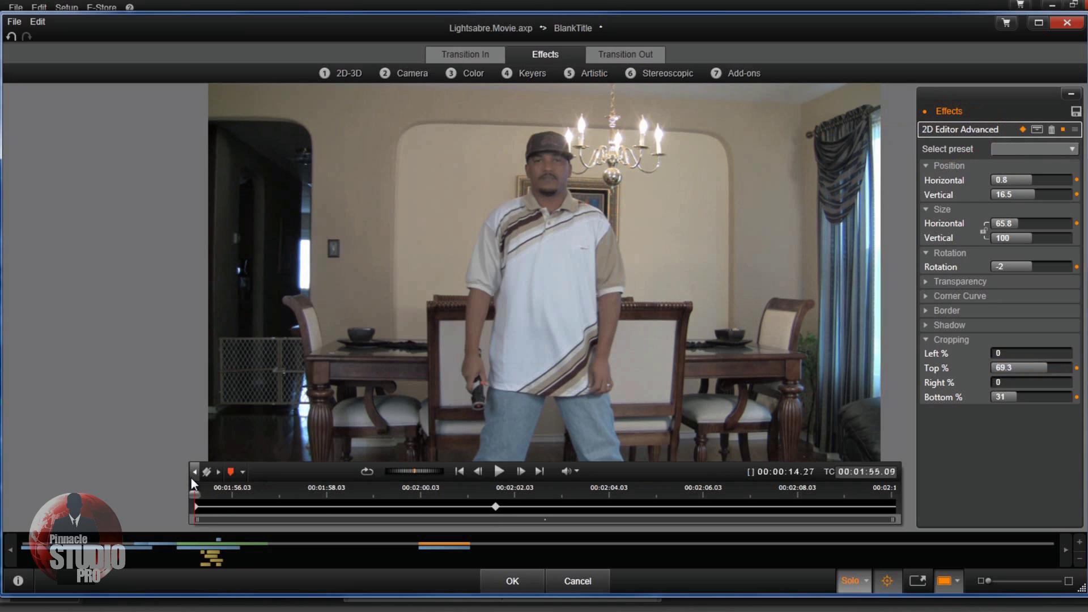
click(220, 474)
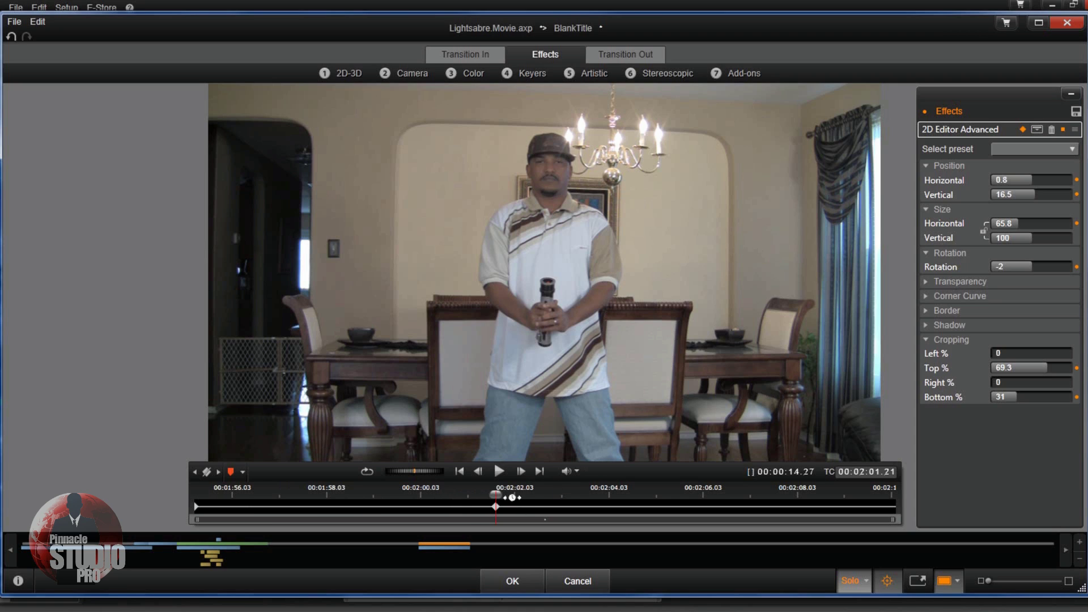
Step: At 00:02:02.00, set the blade's top crop to 0 so that it extends to full length
click(510, 495)
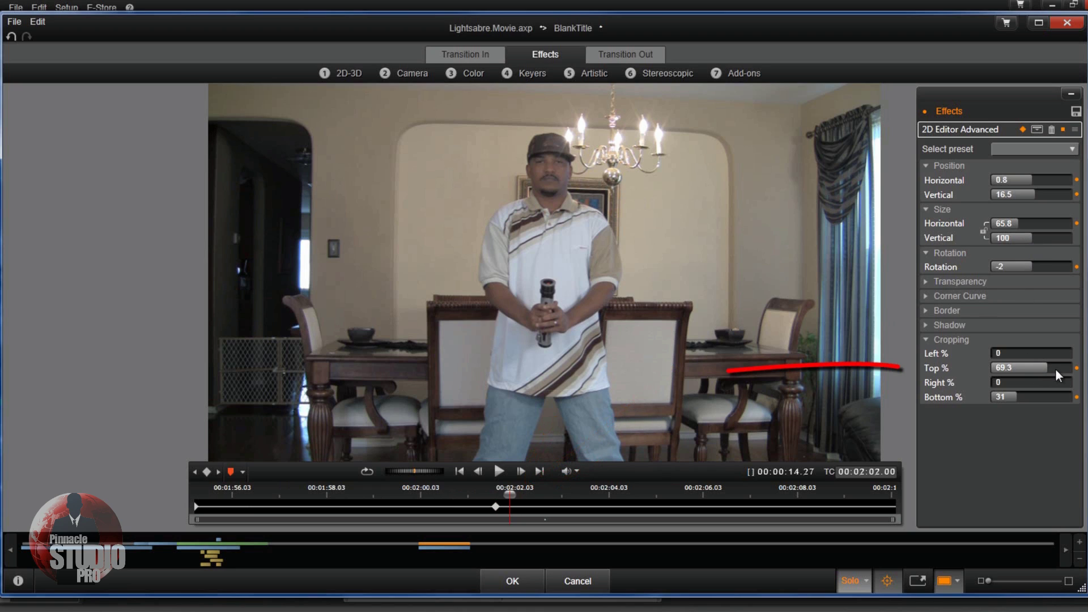
drag(1046, 367, 930, 367)
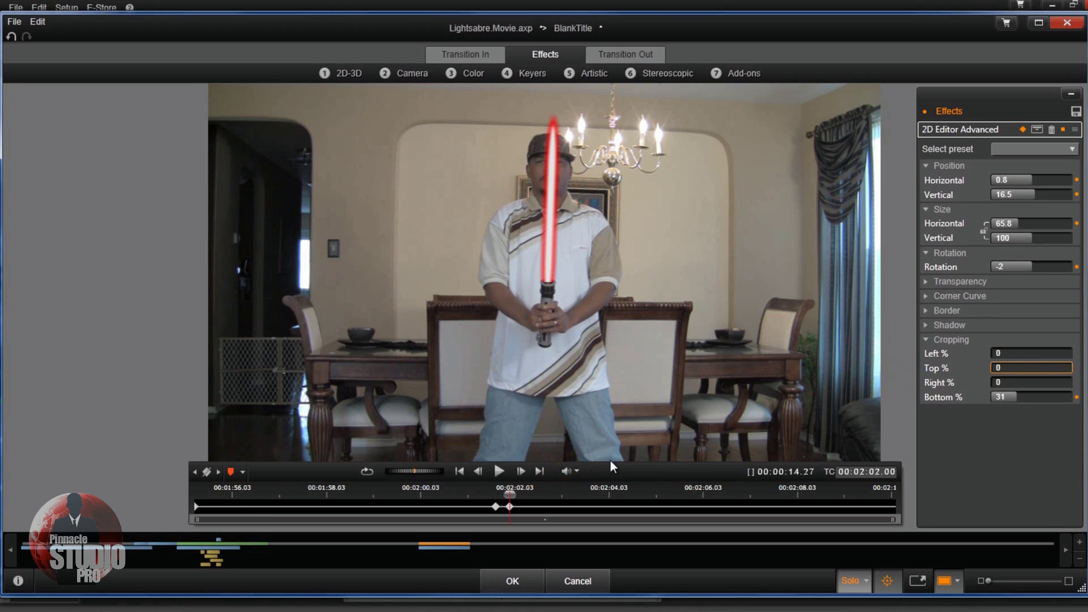
mouse_move(511, 493)
mouse_down()
mouse_move(482, 500)
mouse_move(509, 508)
mouse_up()
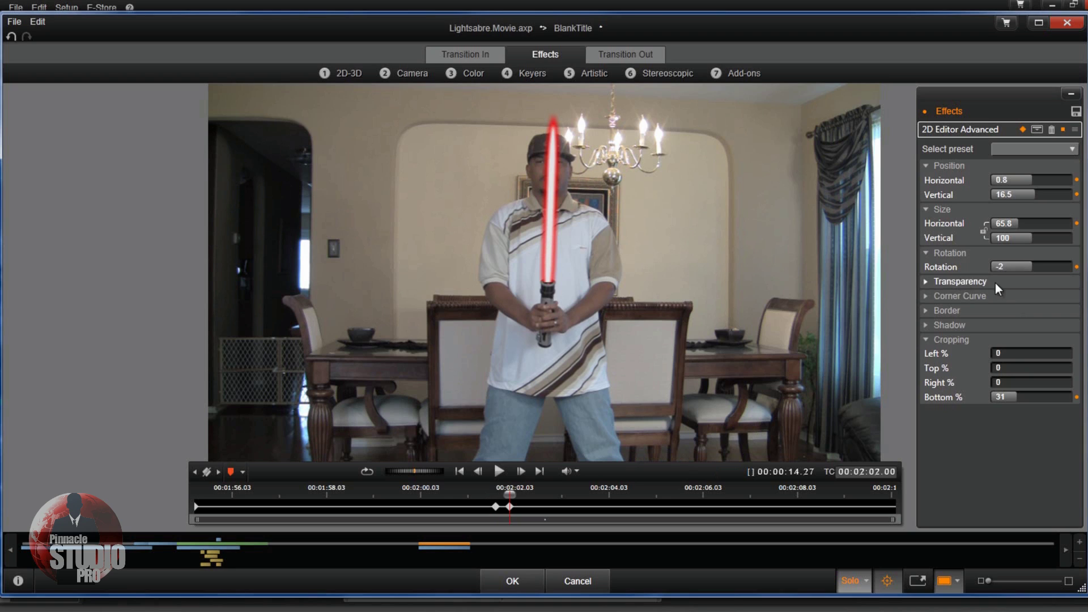
Step: At 00:02:02.01, try a vertical position of 17 for the blade, then set it to 16
click(521, 471)
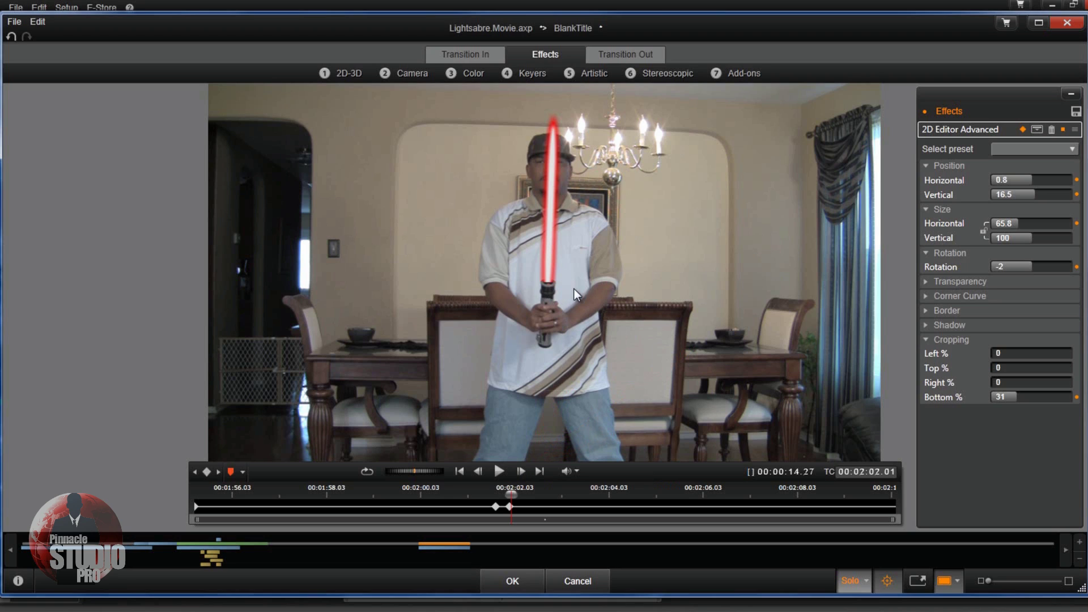
click(1022, 191)
text(17)
key(Return)
click(1012, 197)
key(Return)
Step: Advance to 00:02:02.02 and set the blade's vertical position to 15.8 to keep it on the moving hilt
click(522, 472)
click(1002, 198)
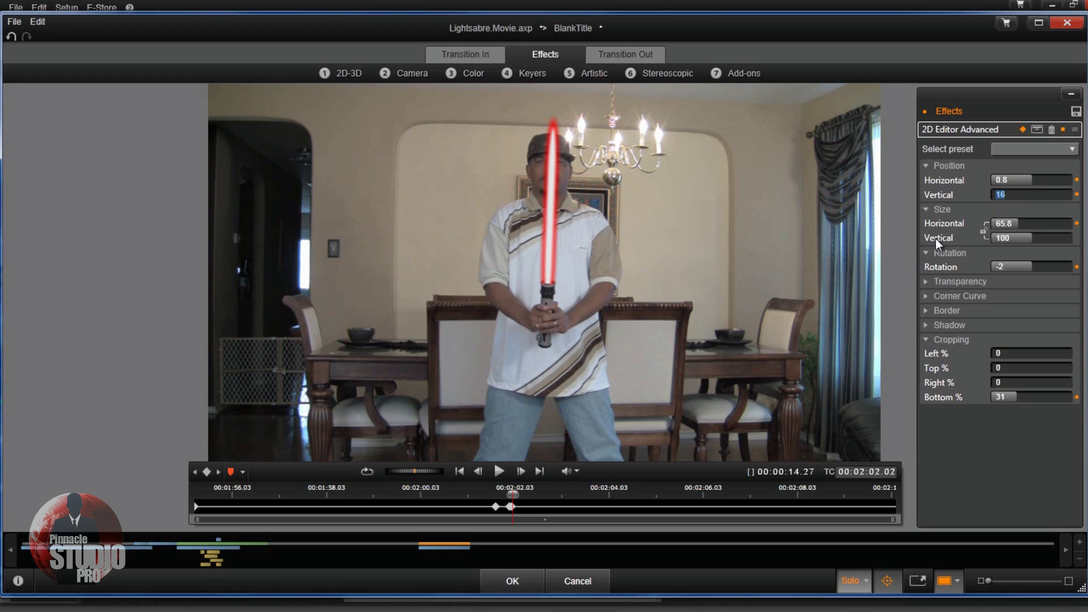
text(15.8)
key(Return)
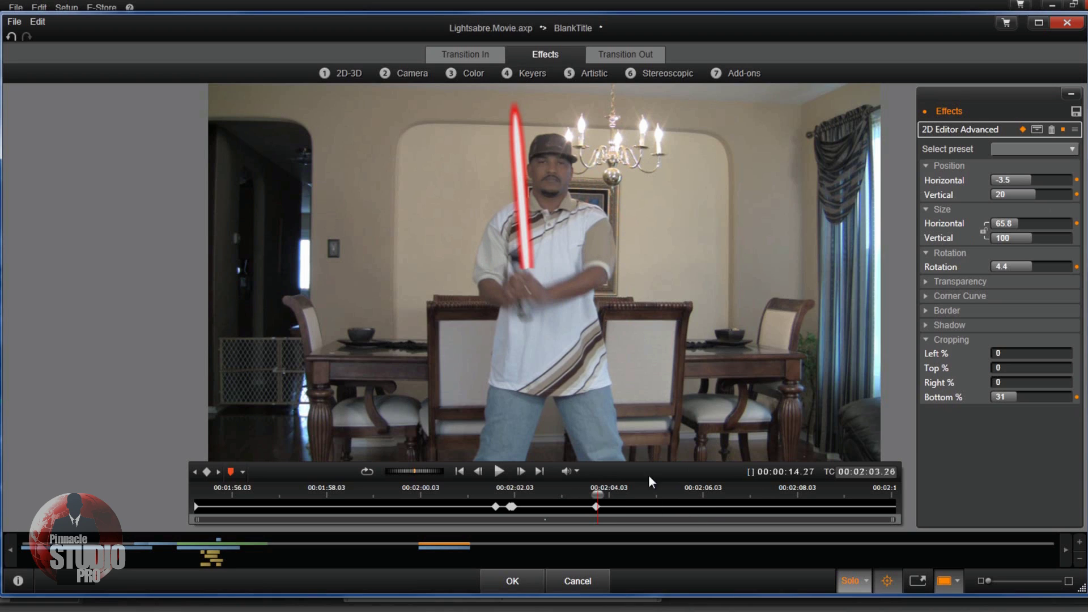
Step: At the 00:02:03.25 keyframe, crop the blade's top by 87.7 percent to retract it, and accept the effect edits
click(481, 474)
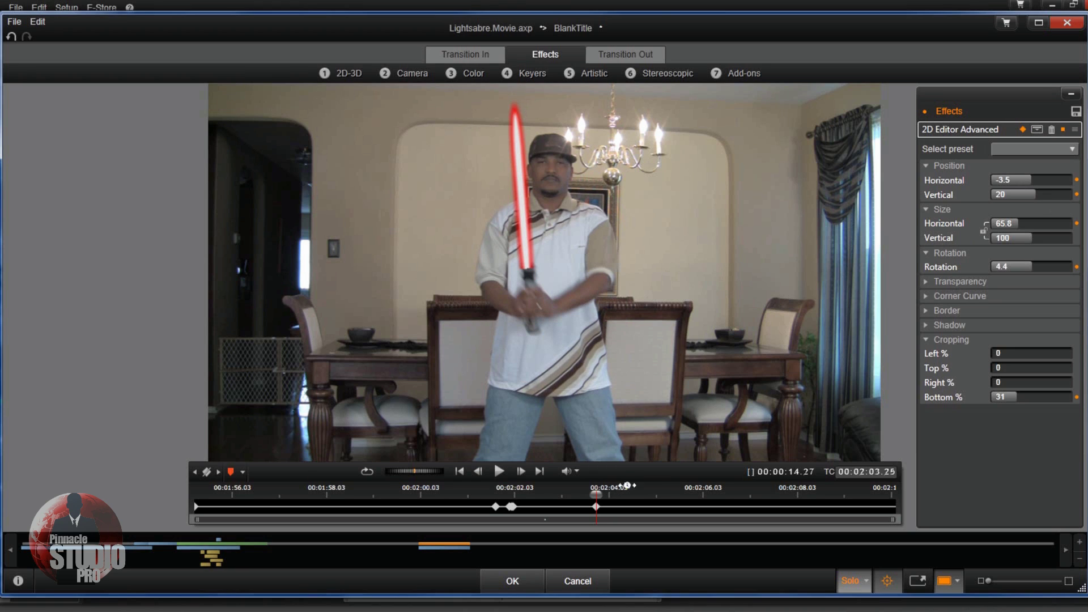
drag(599, 494, 597, 494)
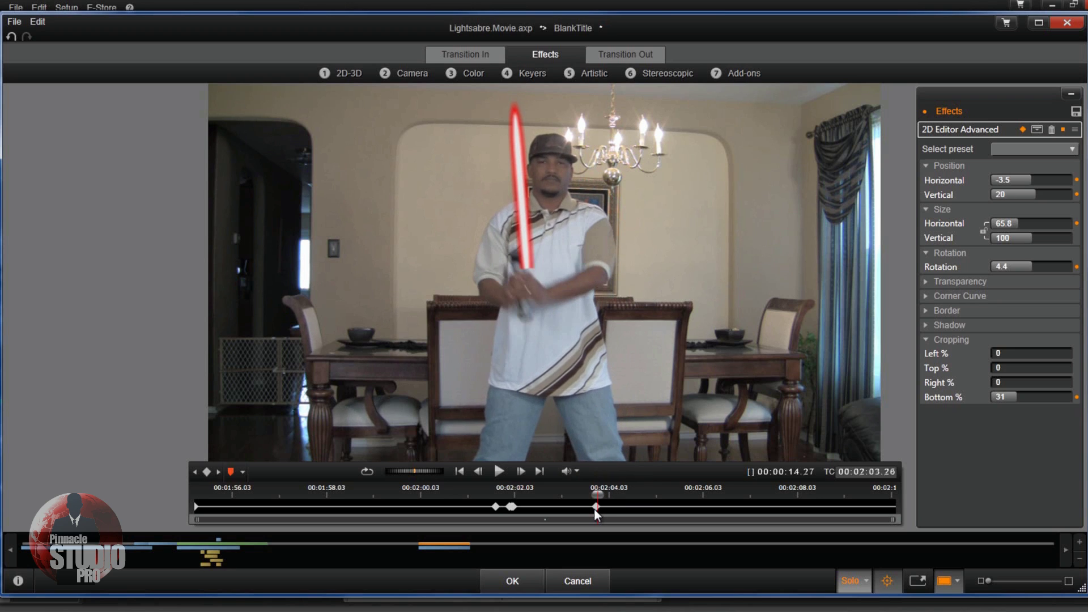
click(596, 508)
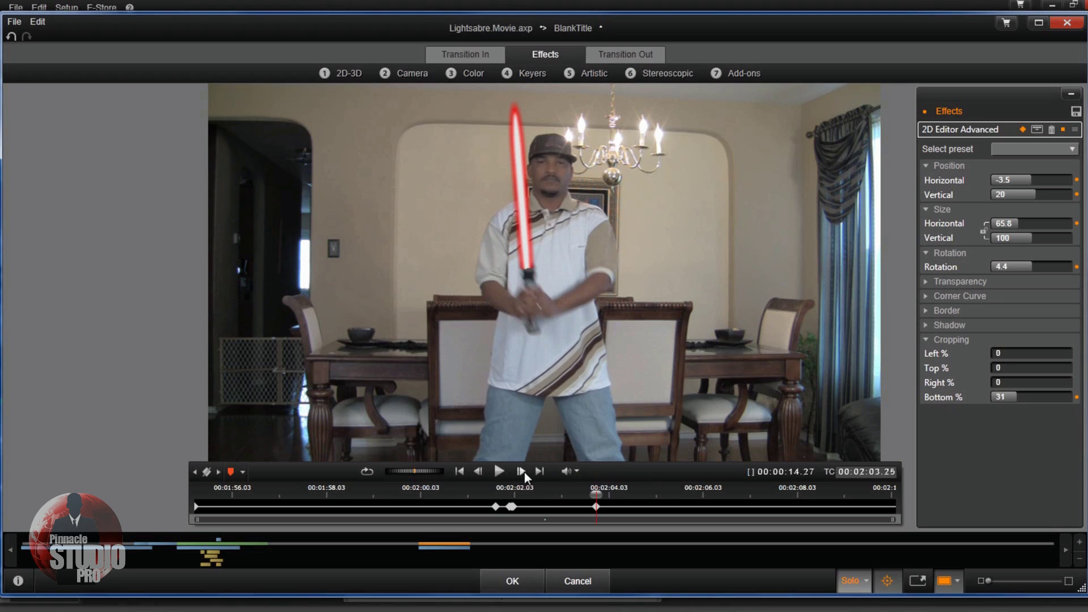
drag(995, 365, 1085, 375)
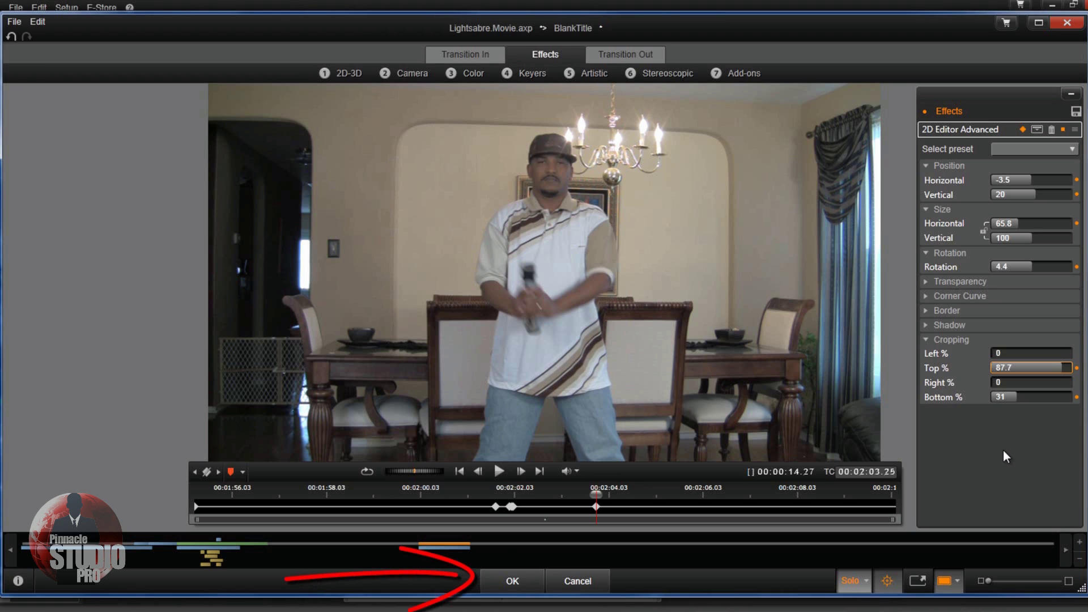
click(510, 581)
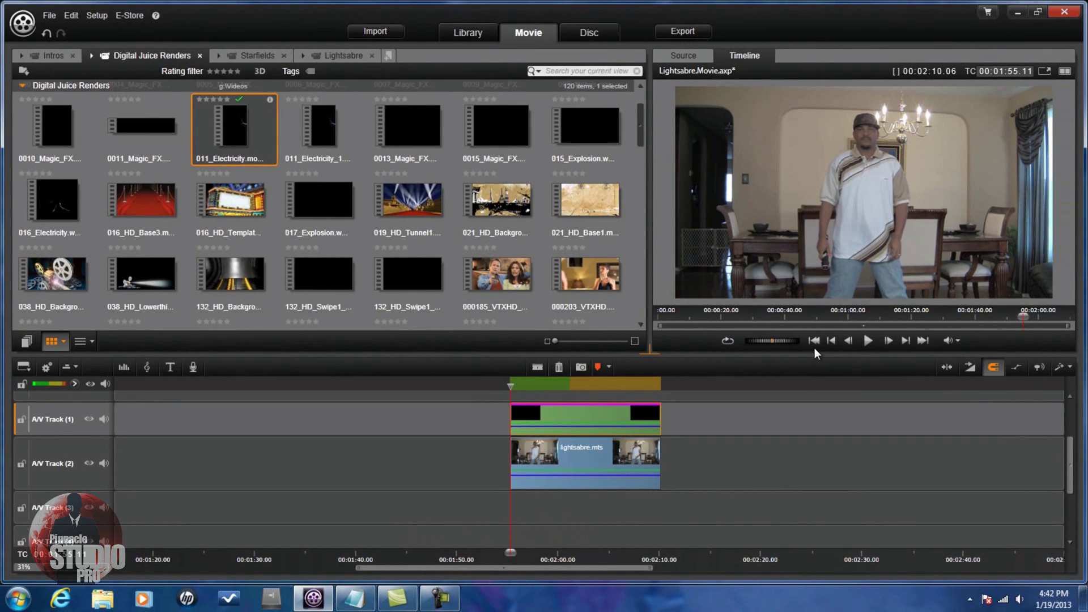
Step: Return to the earlier lightsabre sequence in the timeline and play it through to review the finished blade animation
click(829, 341)
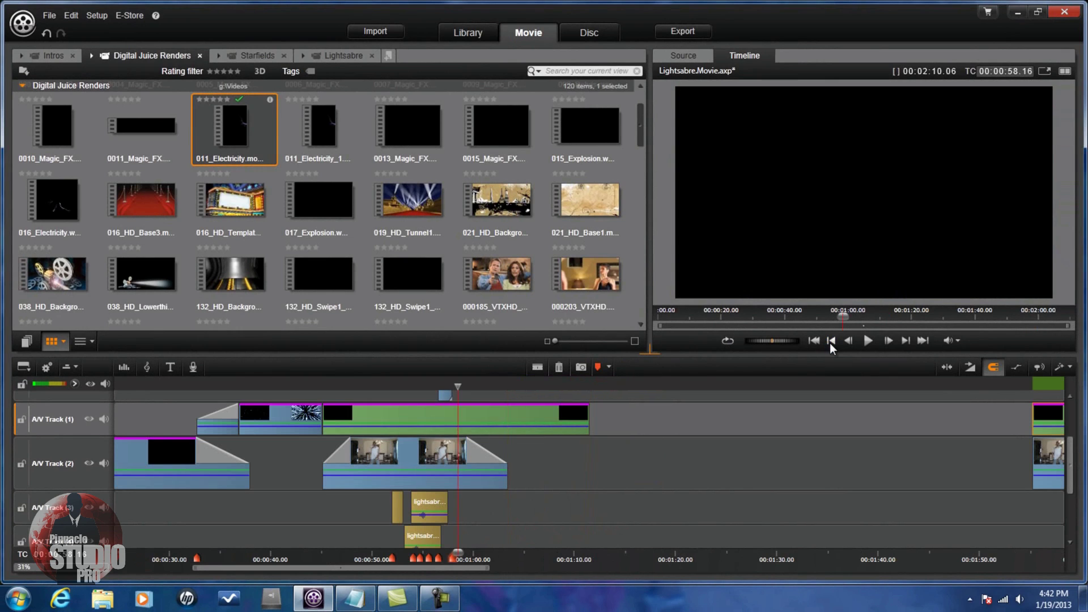
click(830, 341)
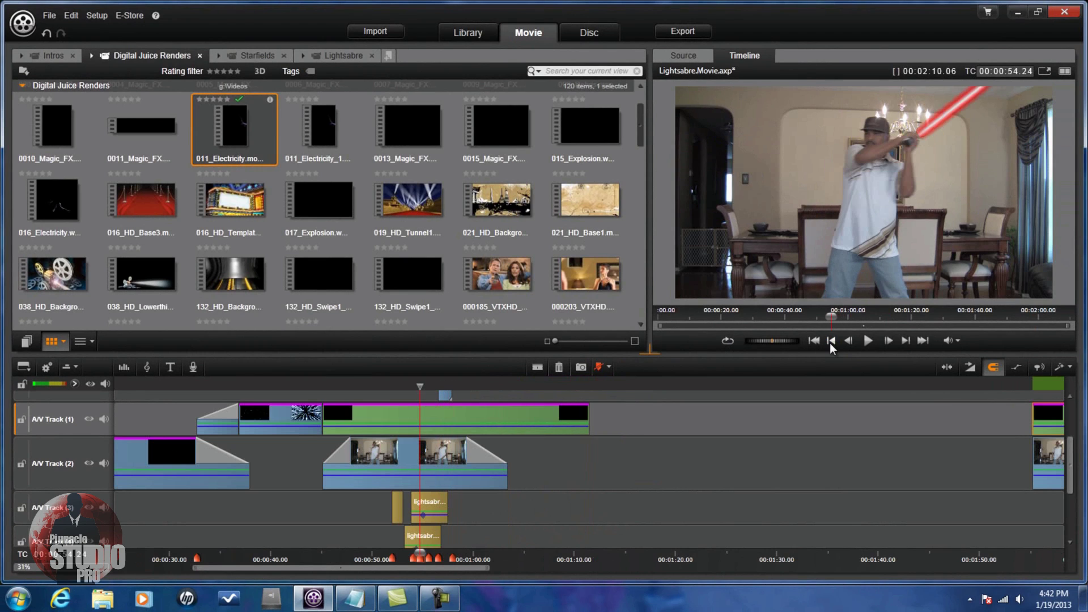
click(832, 342)
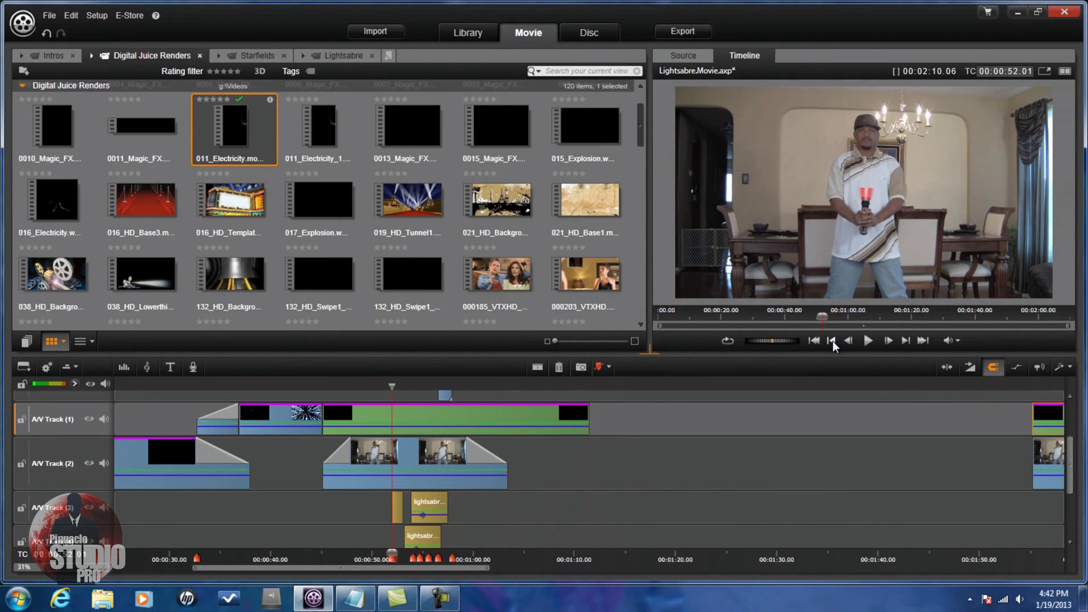
click(867, 340)
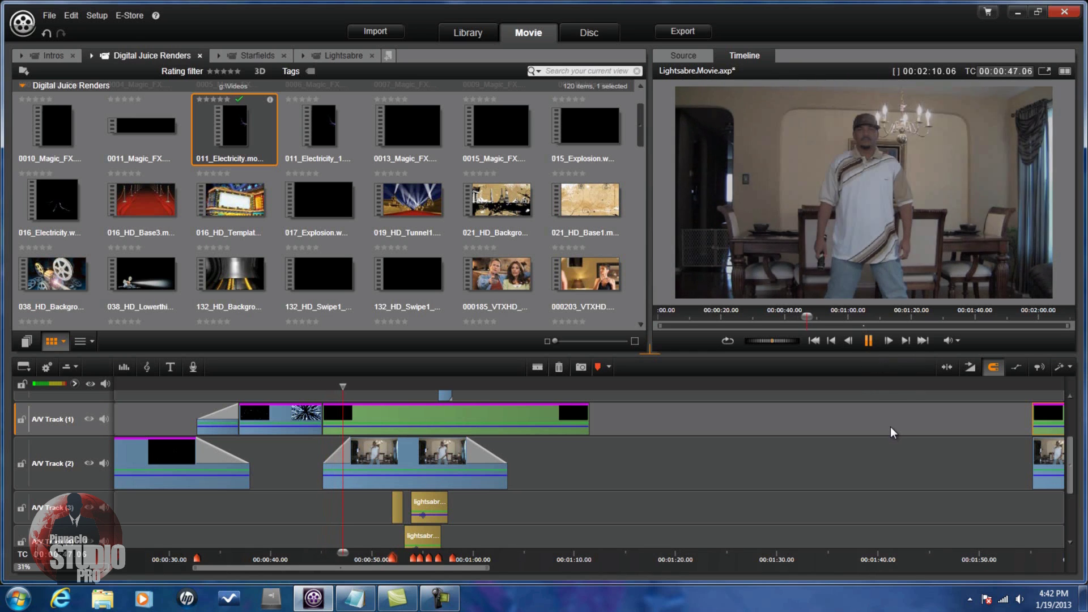
click(868, 341)
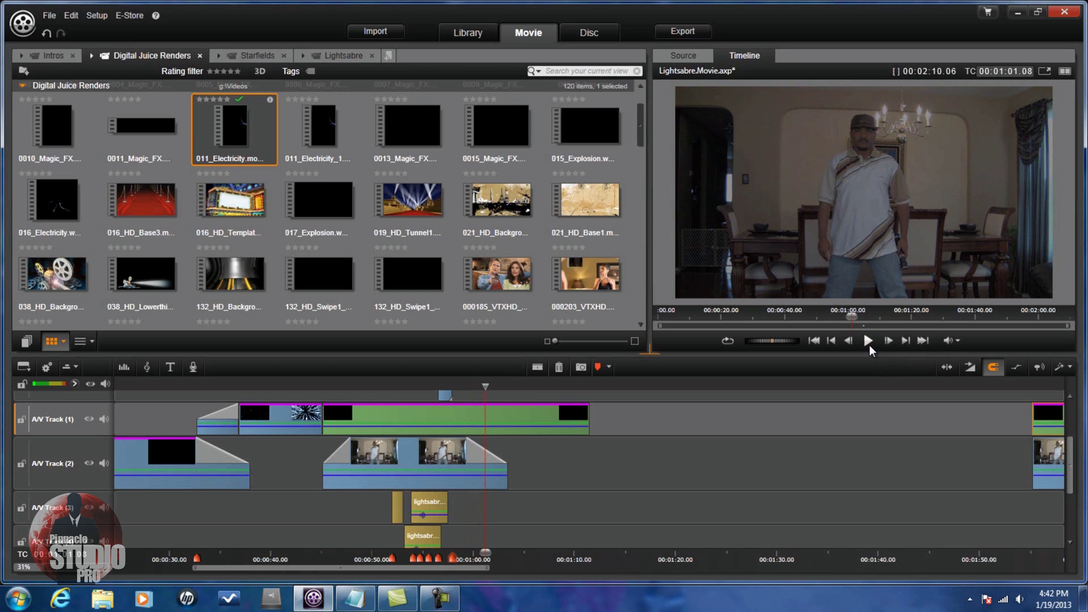